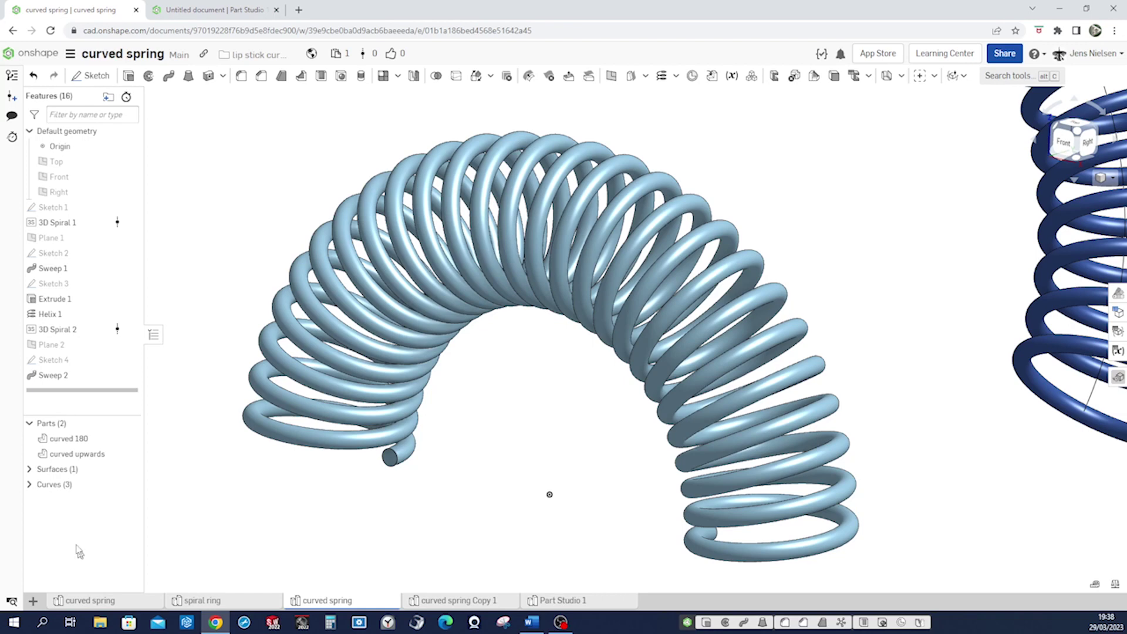
# Examine the curved 180 and curved upwards springs in the finished curved spring model from several distances.
pyautogui.moveTo(480, 480); pyautogui.dragTo(681, 305, button='right')
pyautogui.scroll(-1, 470, 442)
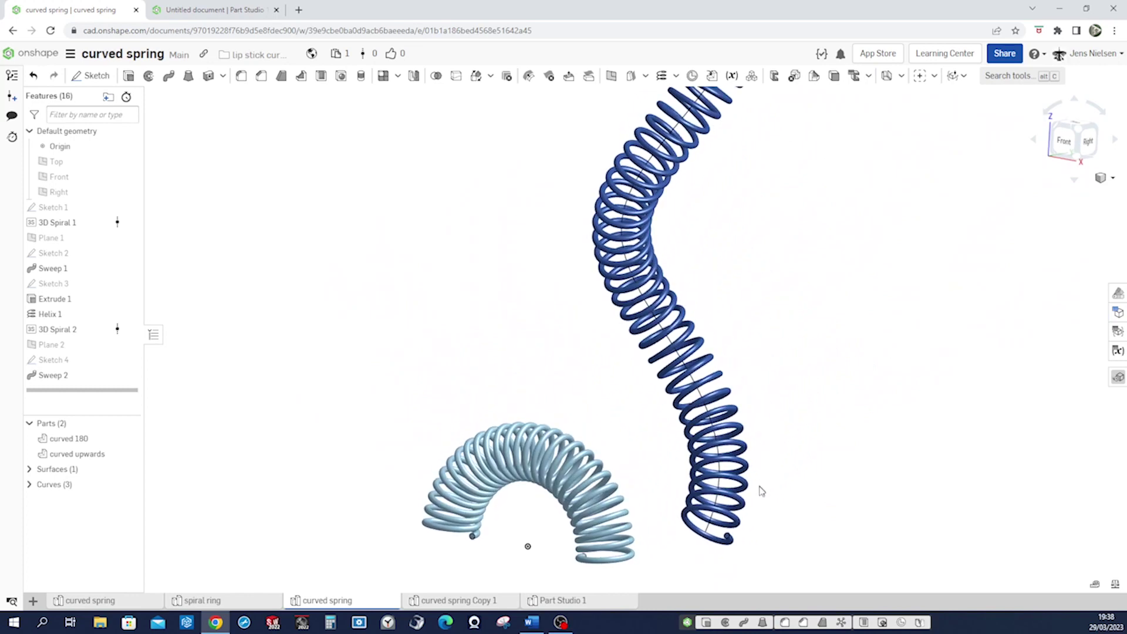
pyautogui.moveTo(762, 491); pyautogui.dragTo(765, 499, button='right')
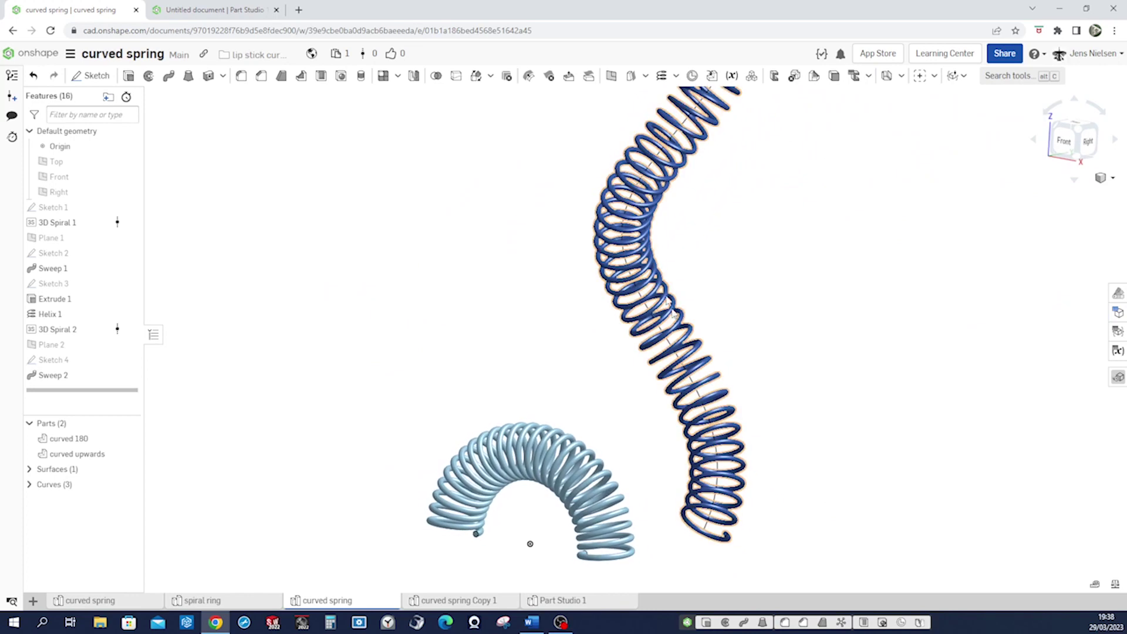
pyautogui.moveTo(677, 351); pyautogui.dragTo(691, 289, button='right')
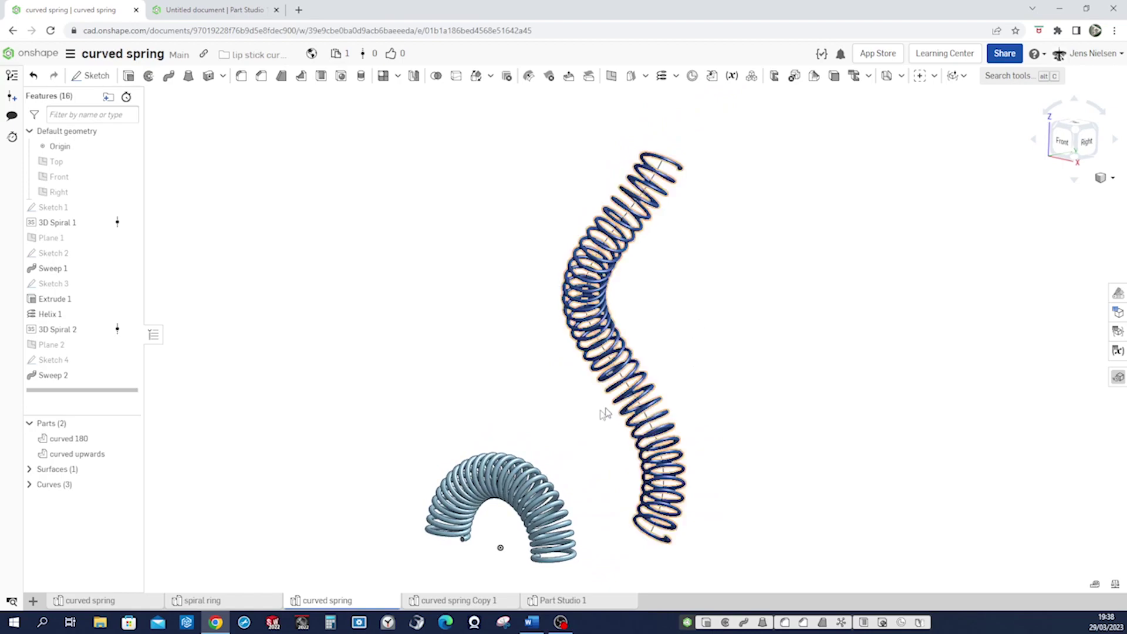
pyautogui.scroll(4, 565, 440)
pyautogui.scroll(5, 565, 440)
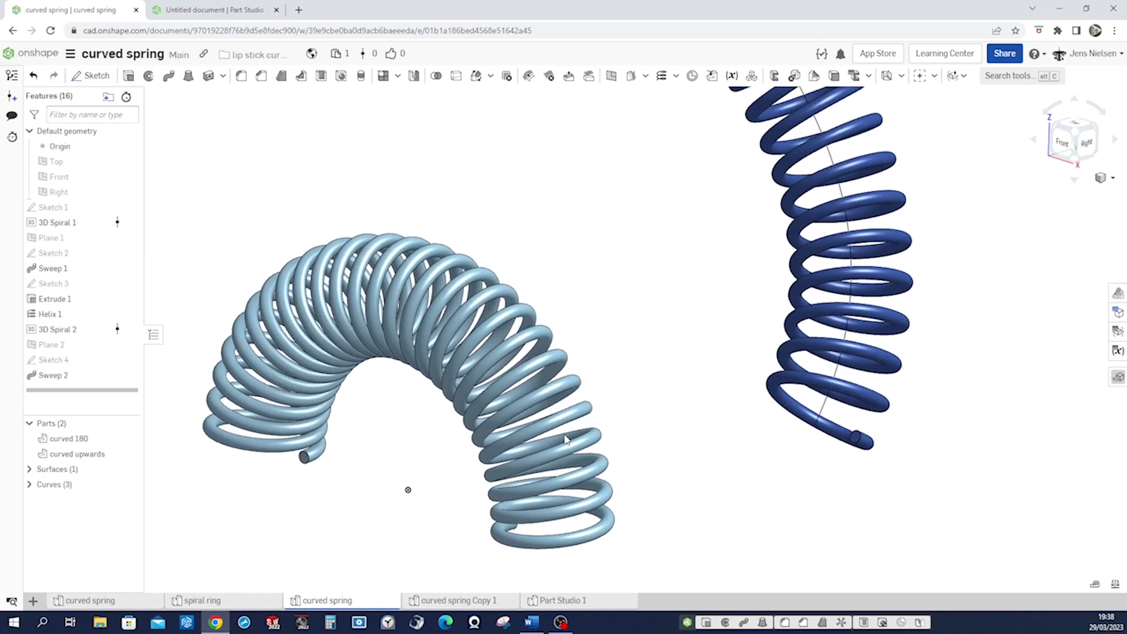
pyautogui.moveTo(631, 399); pyautogui.dragTo(745, 360, button='right')
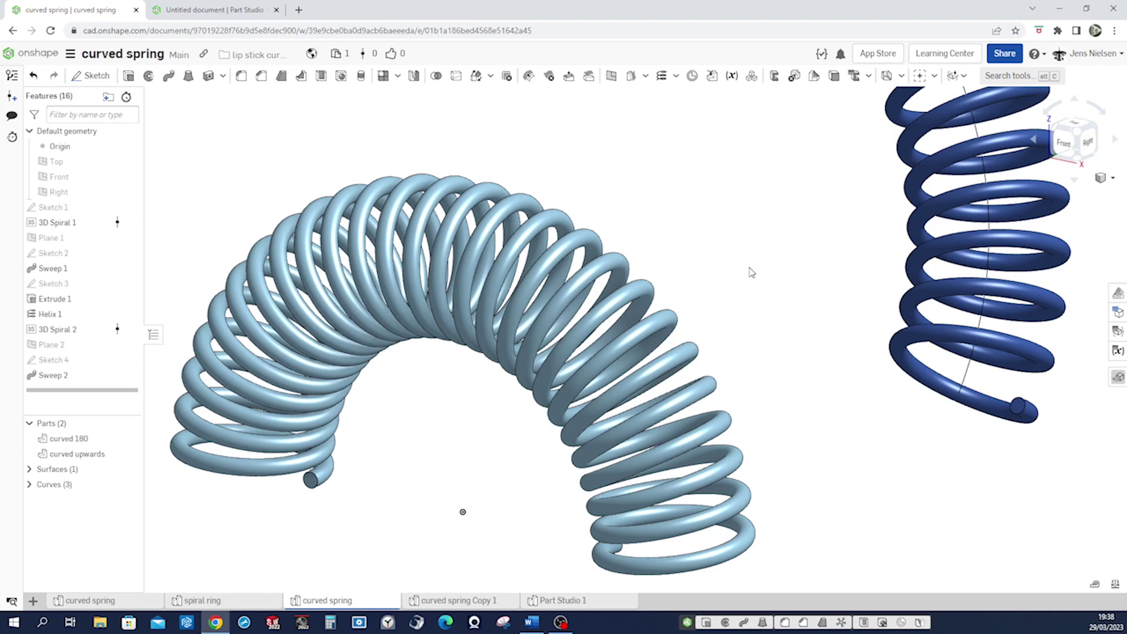
pyautogui.press('Right')
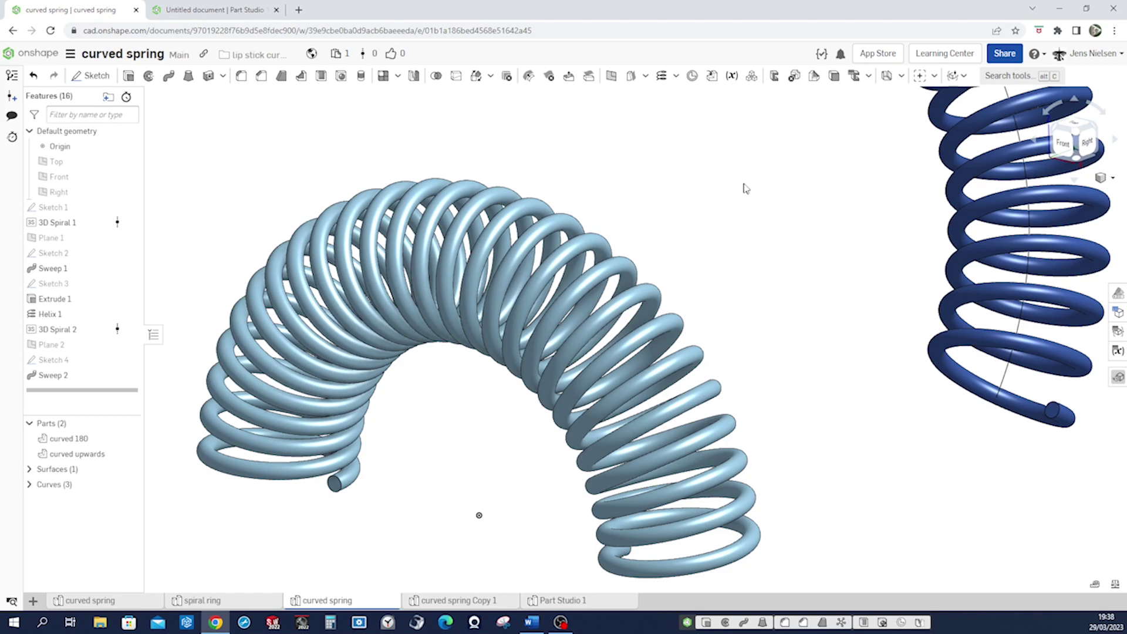
pyautogui.press('Right')
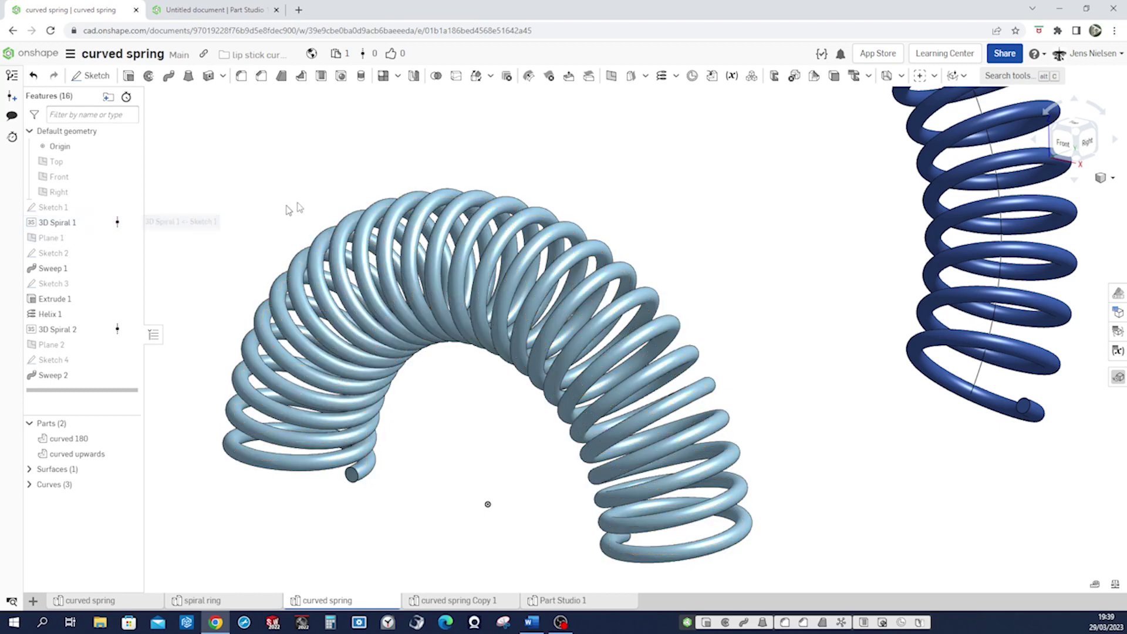
pyautogui.moveTo(320, 199); pyautogui.dragTo(323, 197, button='right')
pyautogui.scroll(-3, 367, 190)
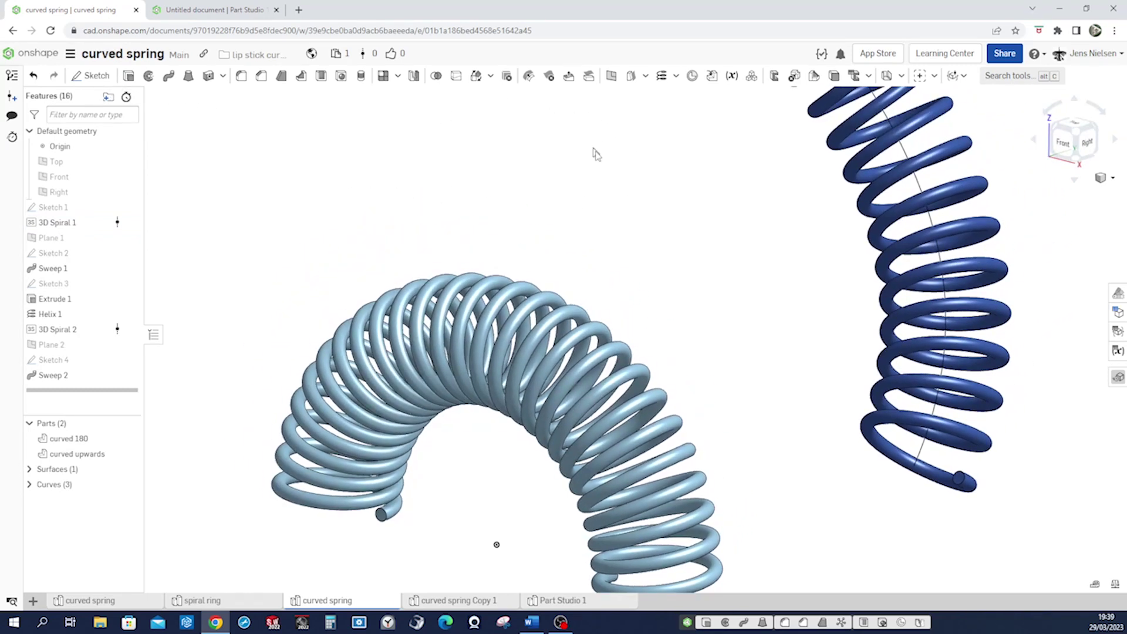
pyautogui.scroll(-2, 640, 177)
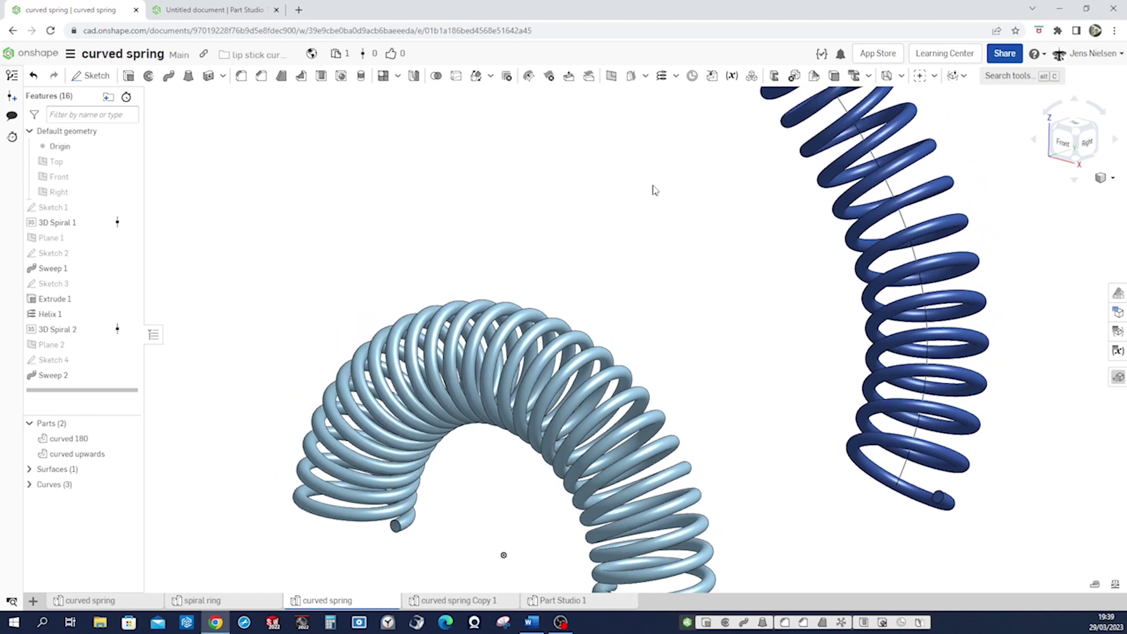
pyautogui.click(935, 80)
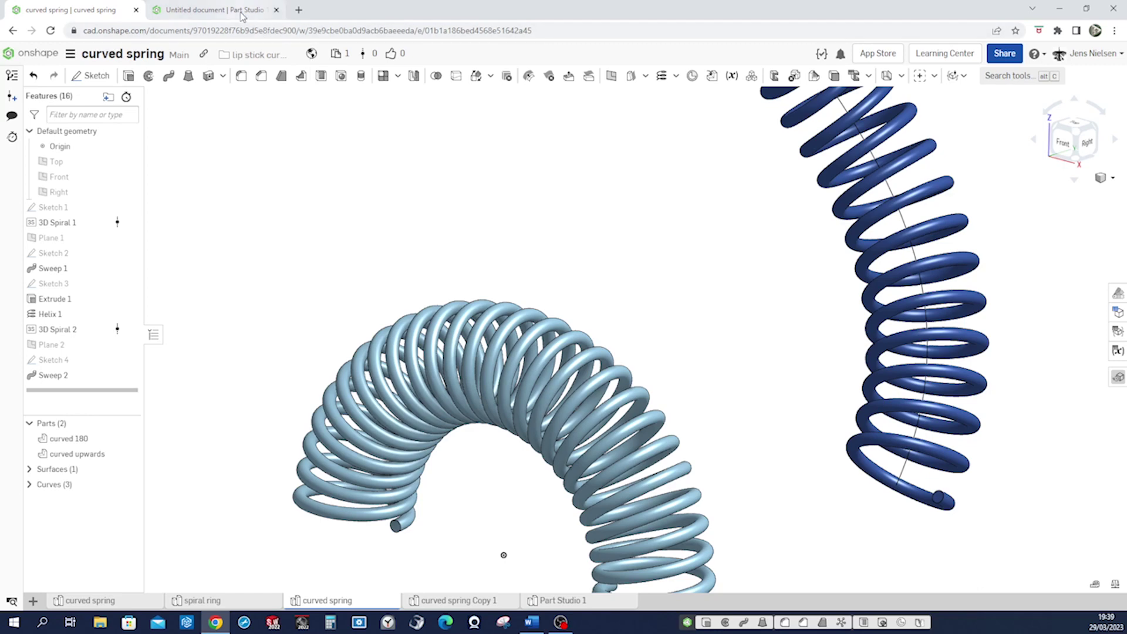
# Switch to the untitled document's empty part studio and remove the 3D Spiral custom feature from the available tools.
pyautogui.moveTo(114, 12); pyautogui.dragTo(0, 103)
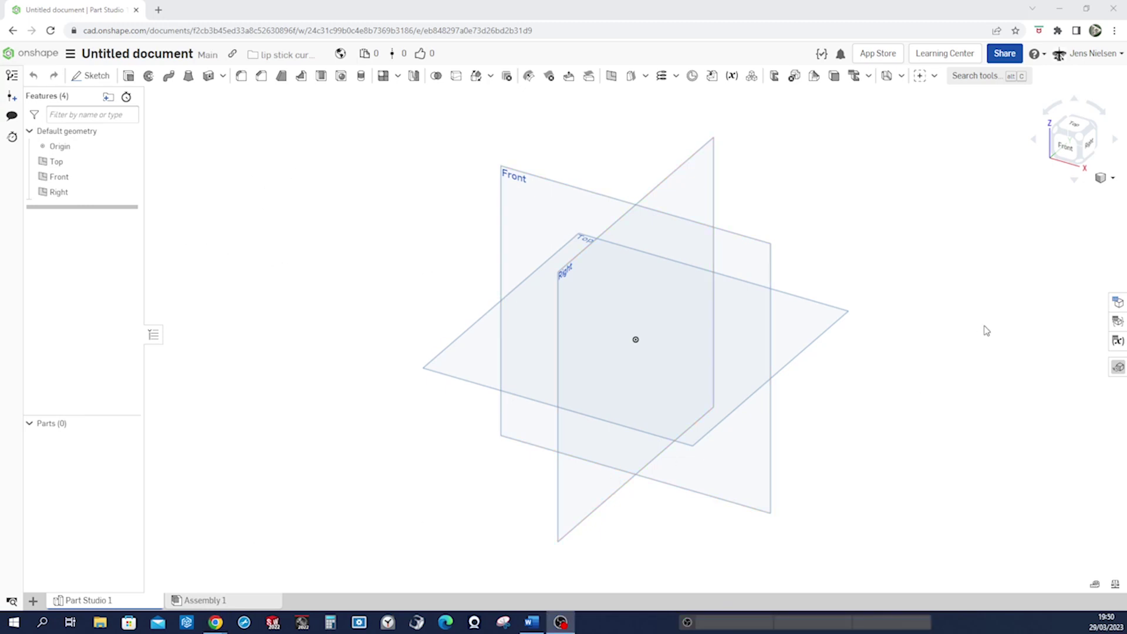
pyautogui.click(934, 77)
pyautogui.rightClick(940, 96)
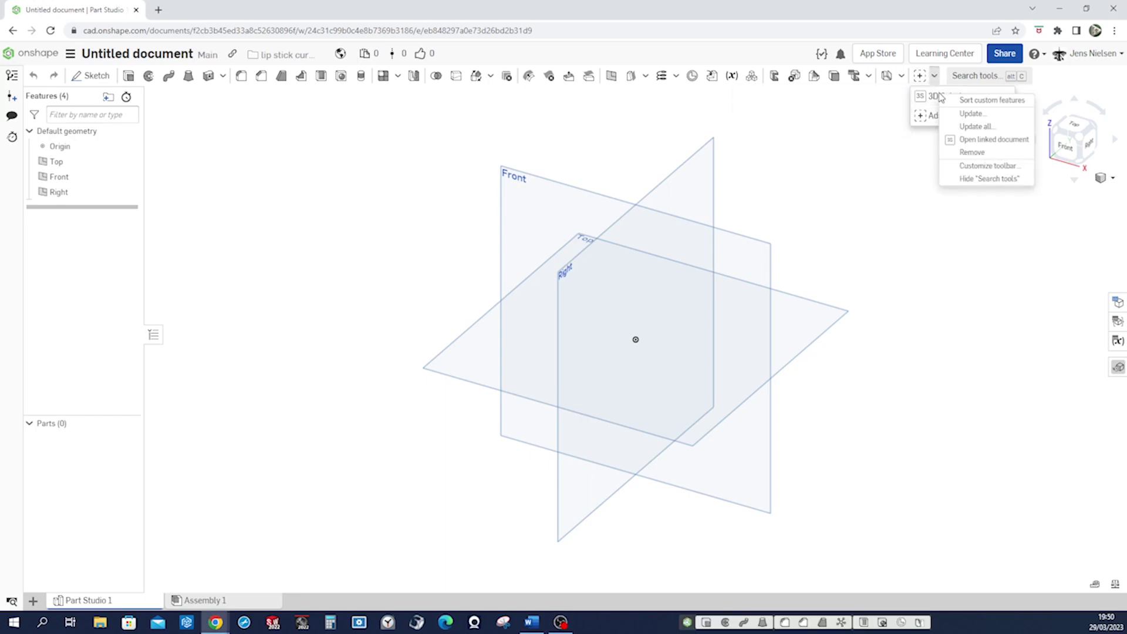
pyautogui.click(973, 154)
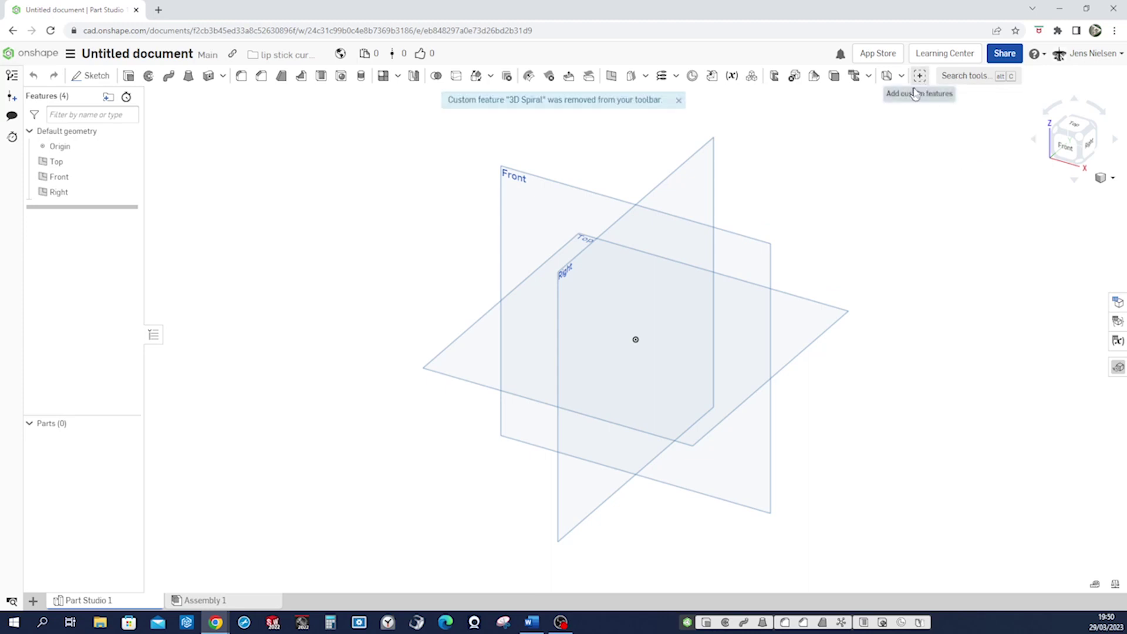
pyautogui.click(679, 101)
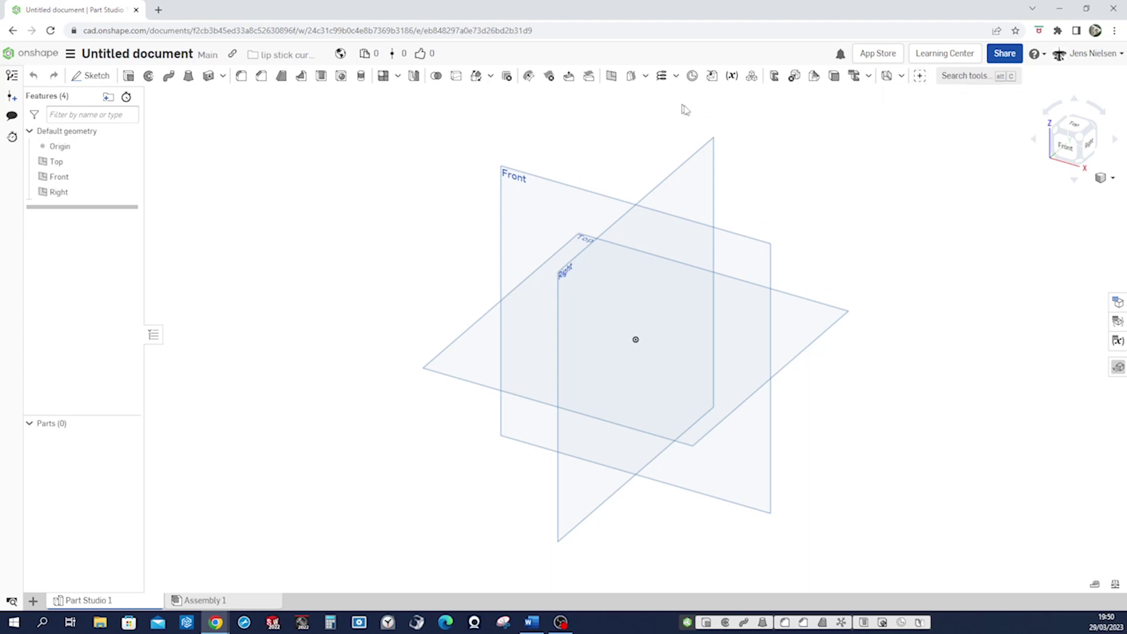
# Search other documents' custom features for "spline expansion" and add 3D Spiral from the first Spline Expansion - Copy document.
pyautogui.click(920, 75)
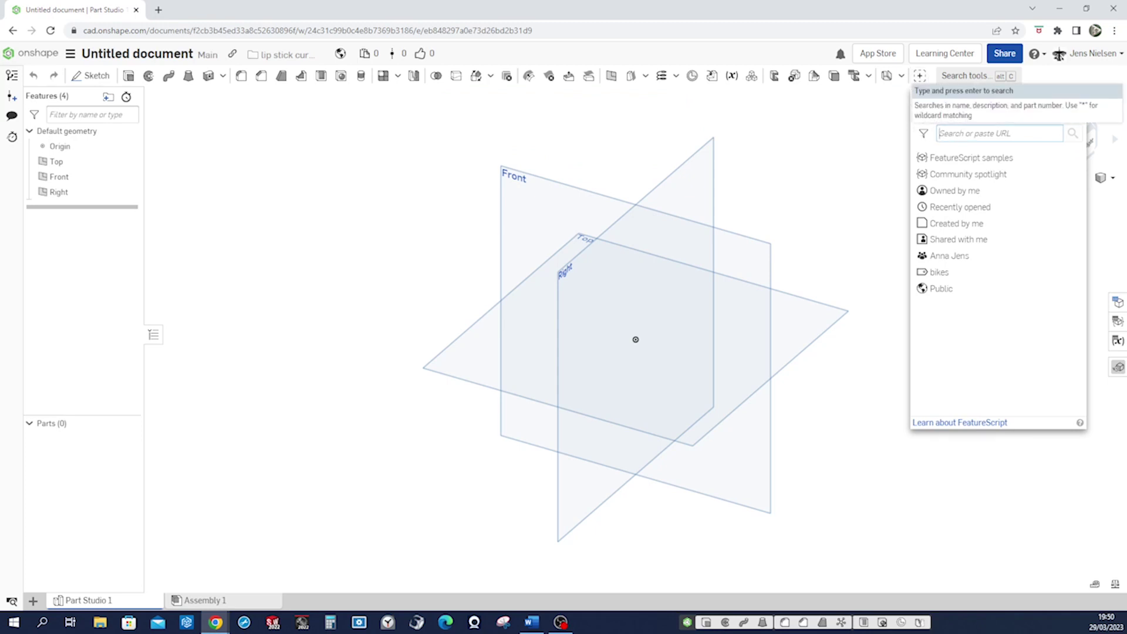
pyautogui.write('spline expansion')
pyautogui.press('Return')
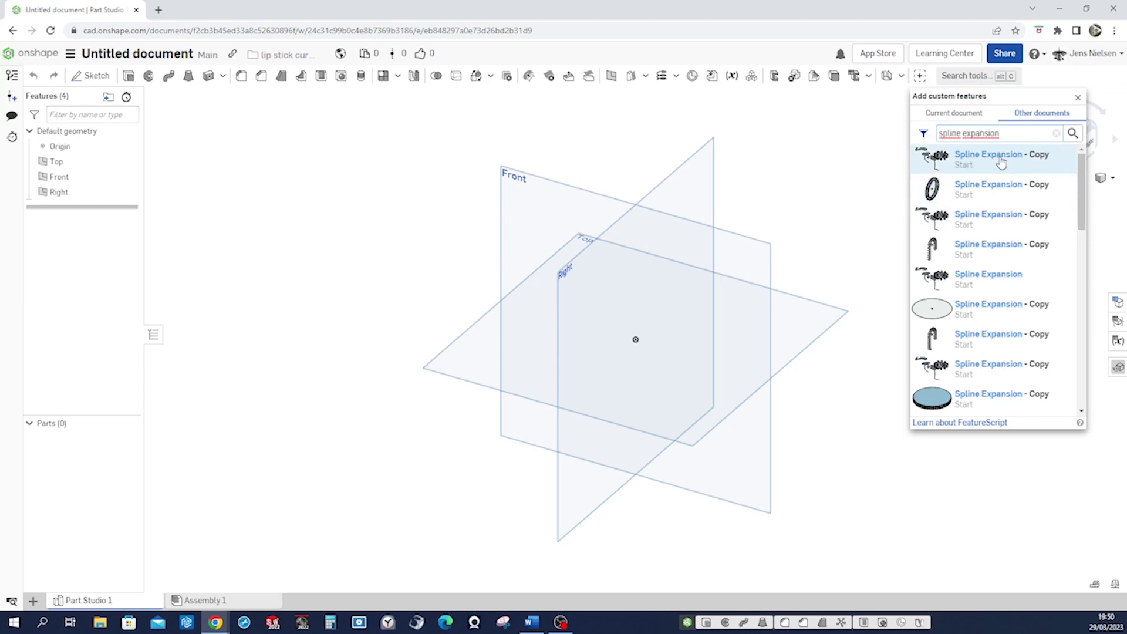
pyautogui.click(974, 163)
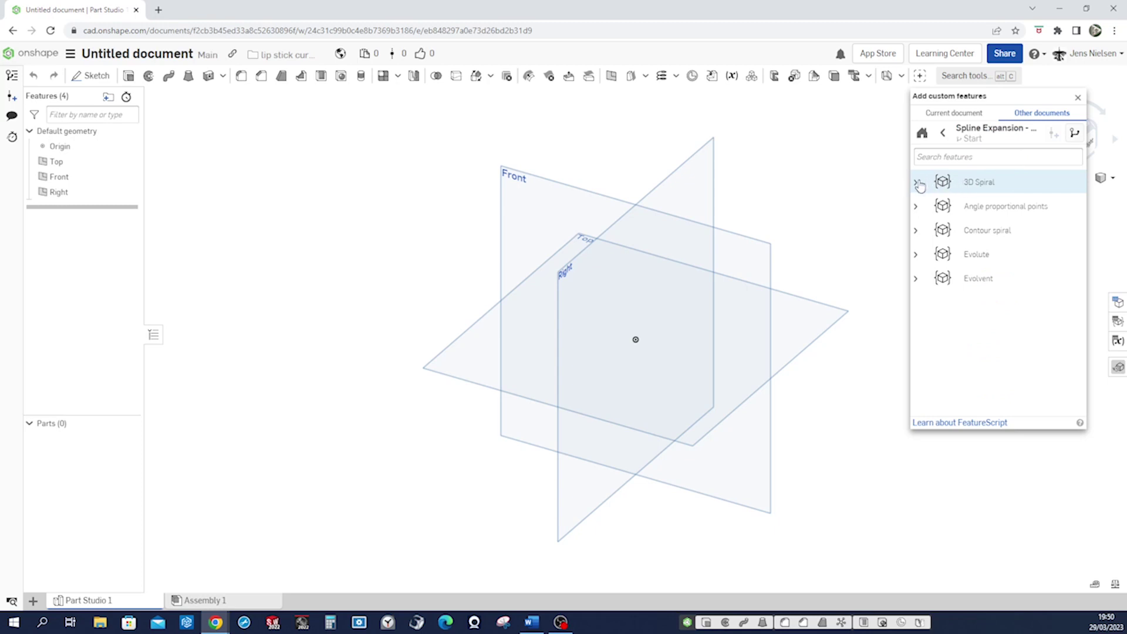
pyautogui.click(917, 183)
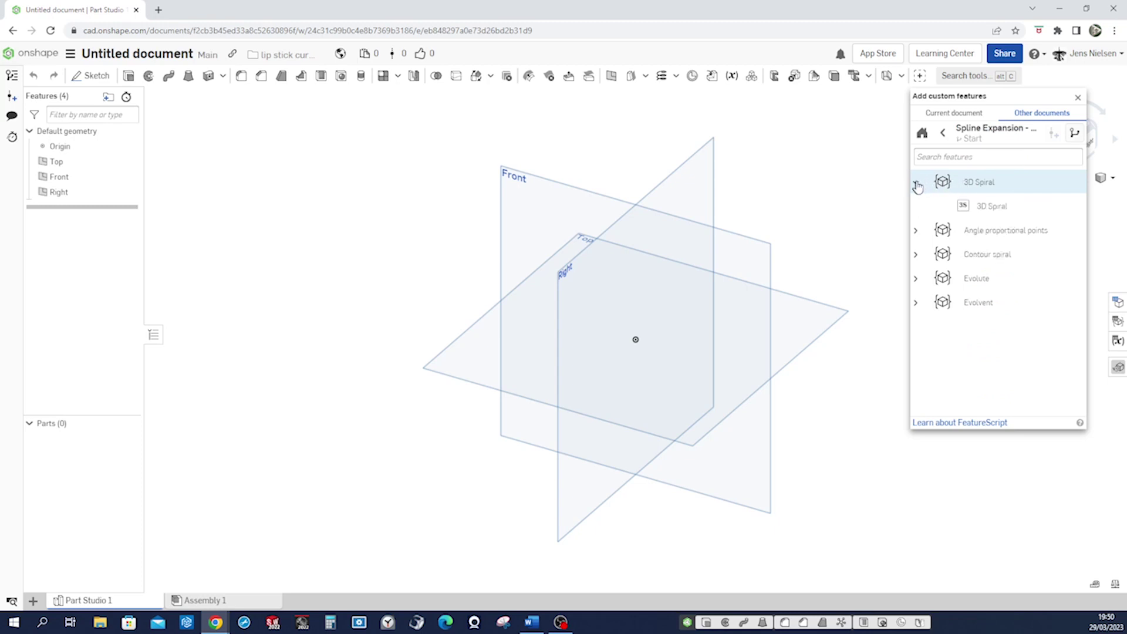
pyautogui.click(986, 205)
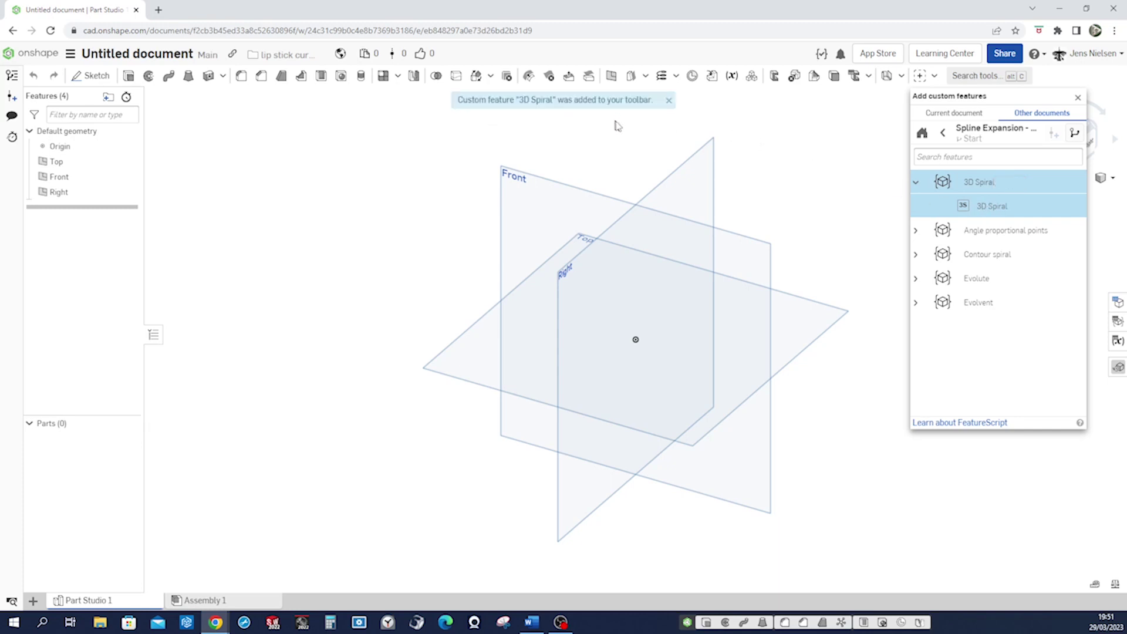
pyautogui.click(668, 101)
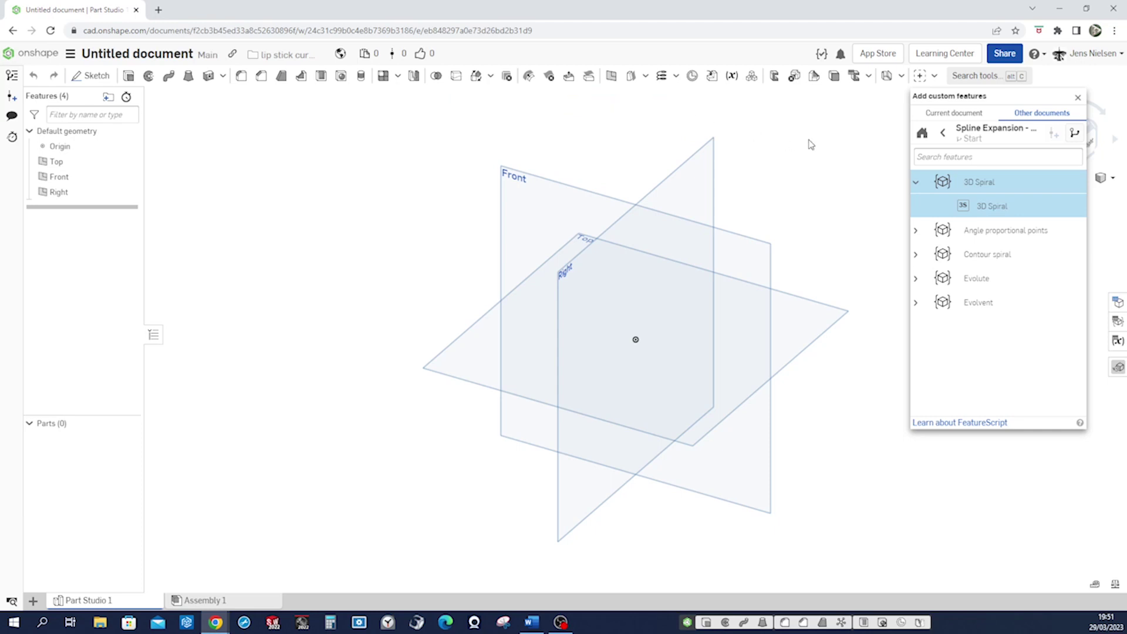
pyautogui.click(1079, 98)
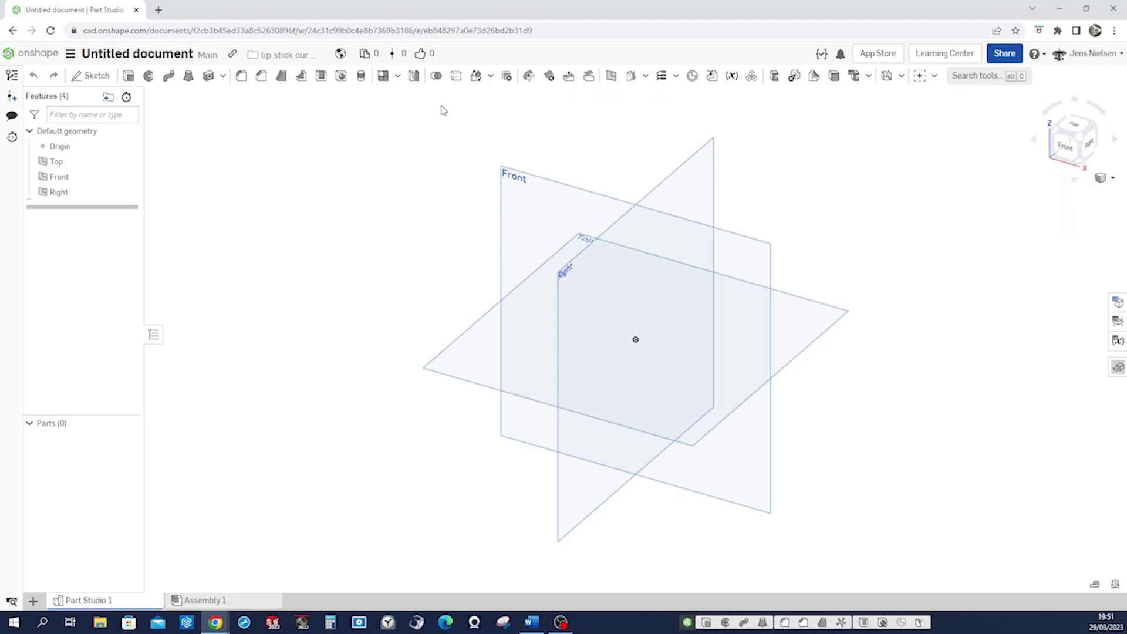
pyautogui.click(934, 76)
pyautogui.click(820, 165)
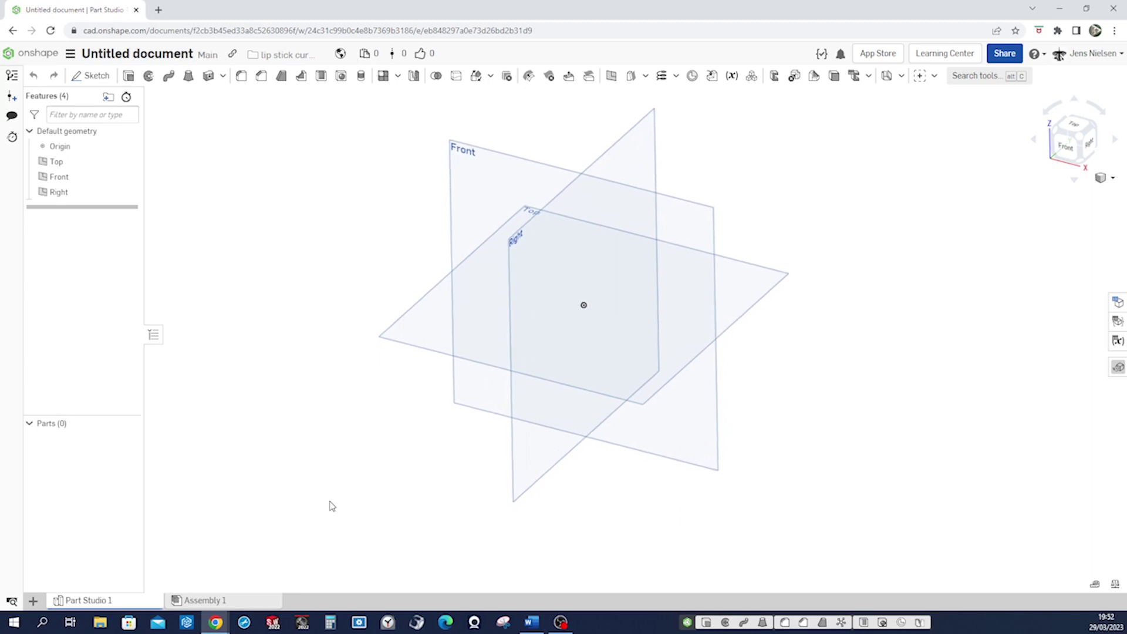
# Start a sketch on the Front plane and draw a roughly semicircular upper arc centred on the origin, radius about 93 mm.
pyautogui.press('s')
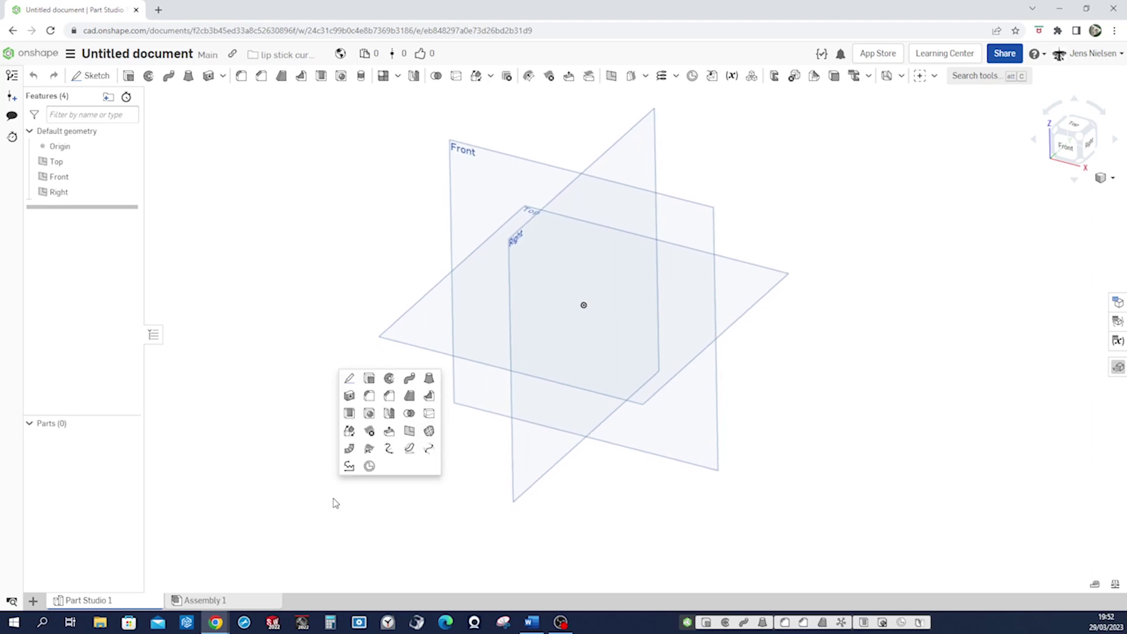
pyautogui.click(346, 379)
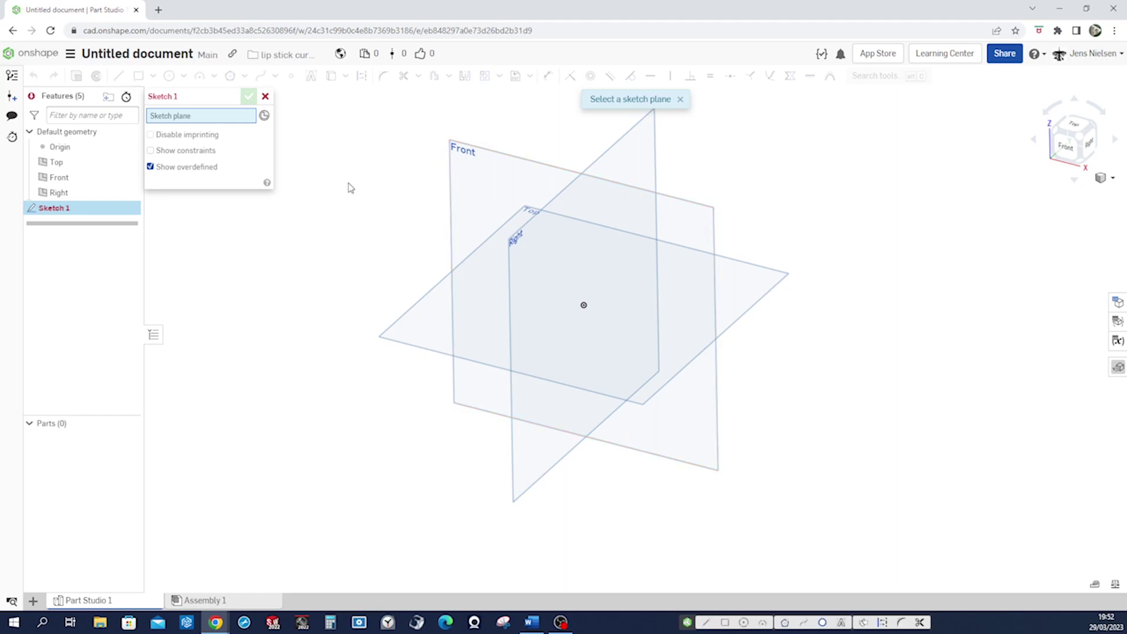
pyautogui.click(453, 200)
pyautogui.press('s')
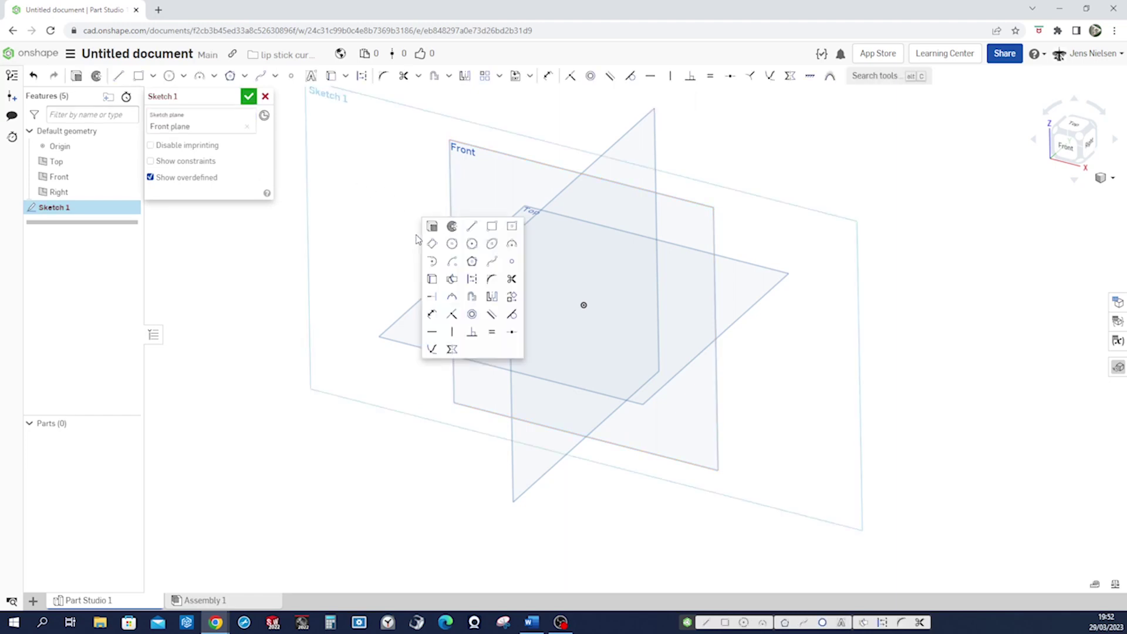
pyautogui.click(452, 263)
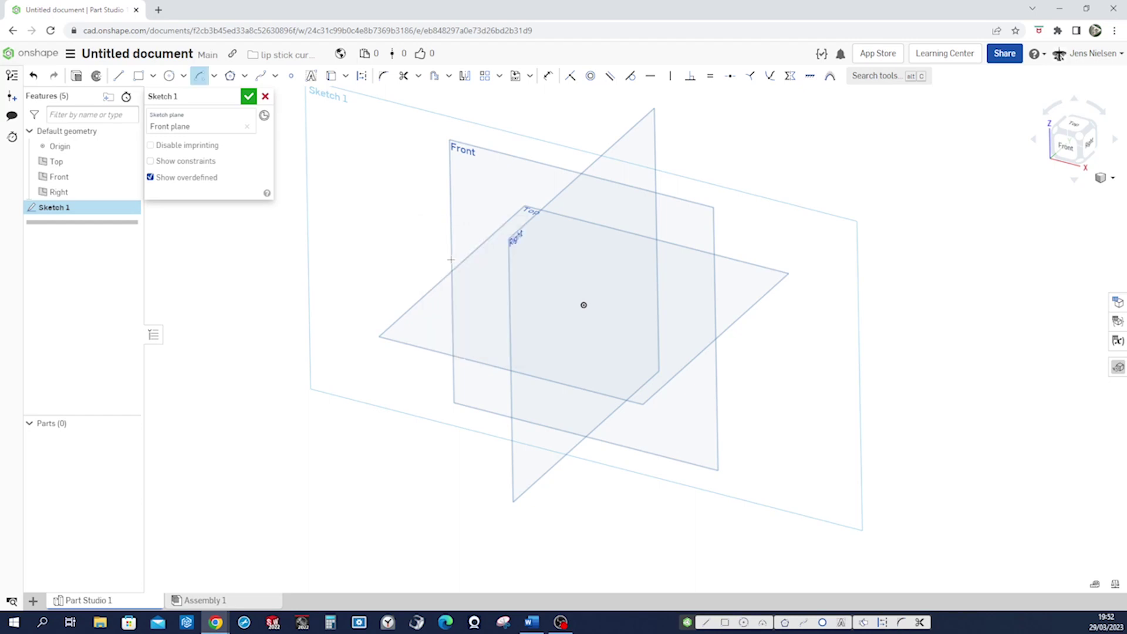
pyautogui.click(584, 305)
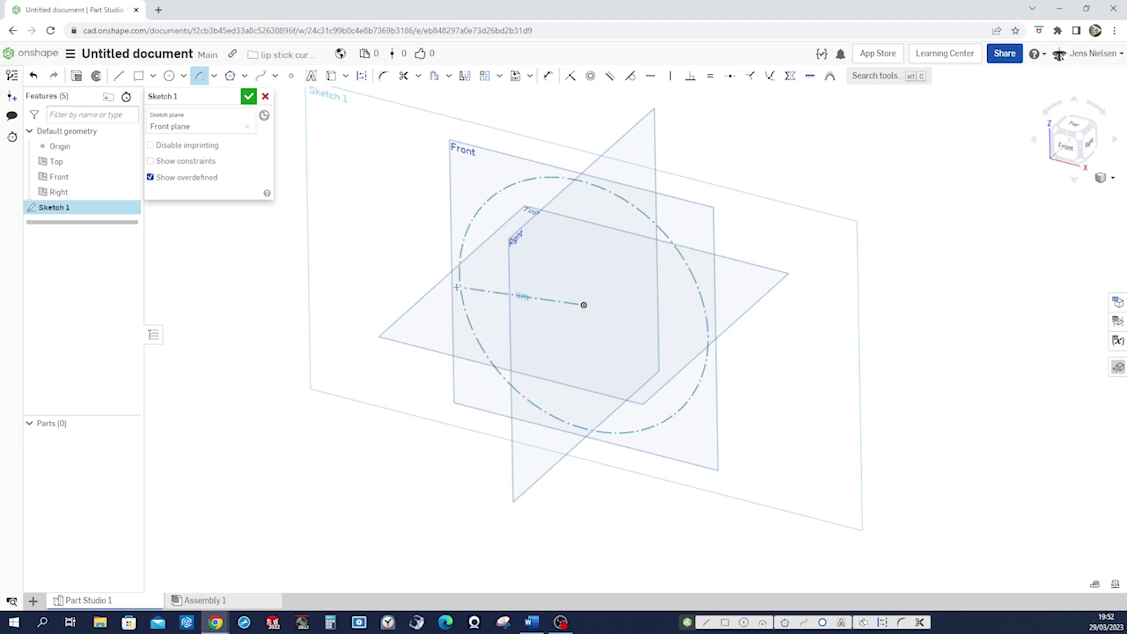
pyautogui.click(420, 283)
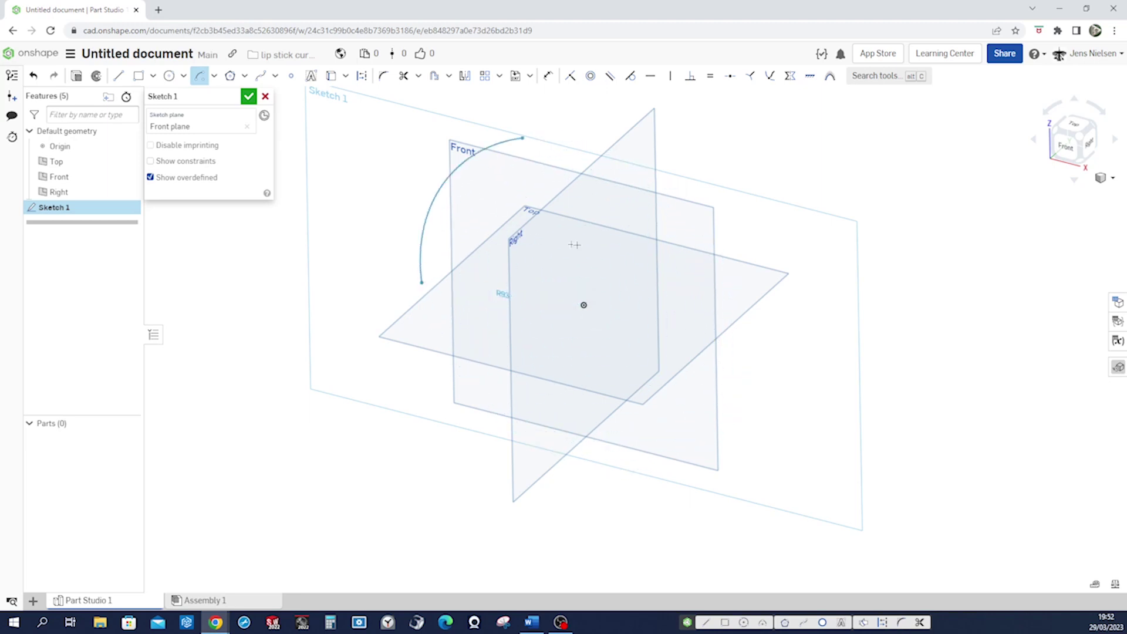
pyautogui.click(729, 333)
pyautogui.press('Escape')
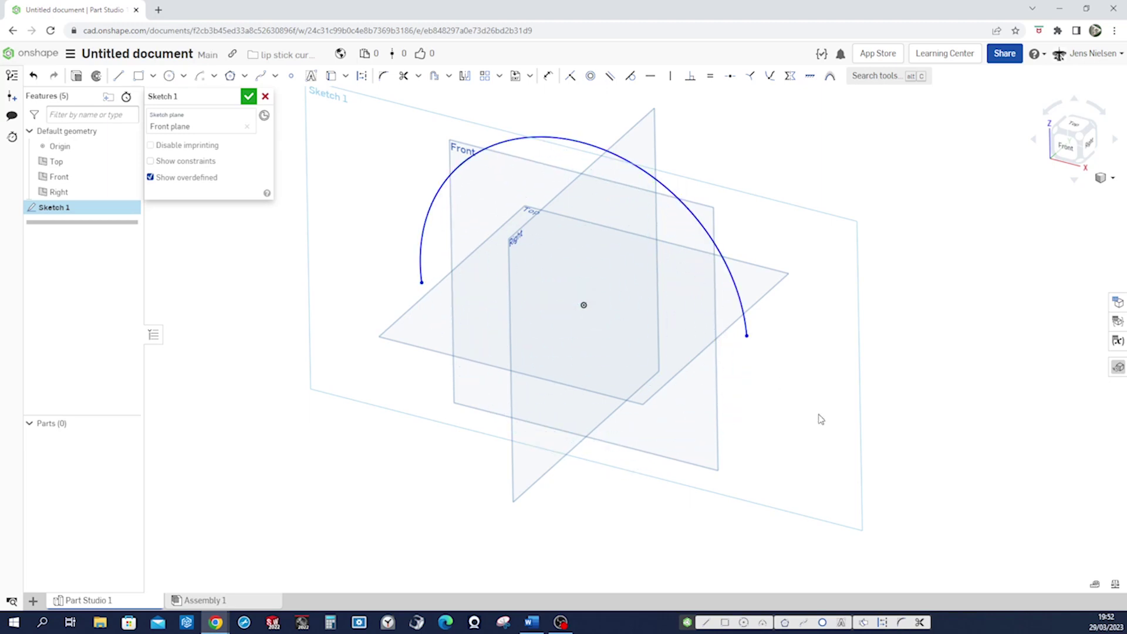
# Hide the default planes and constrain both arc endpoints horizontal with the origin.
pyautogui.press('p')
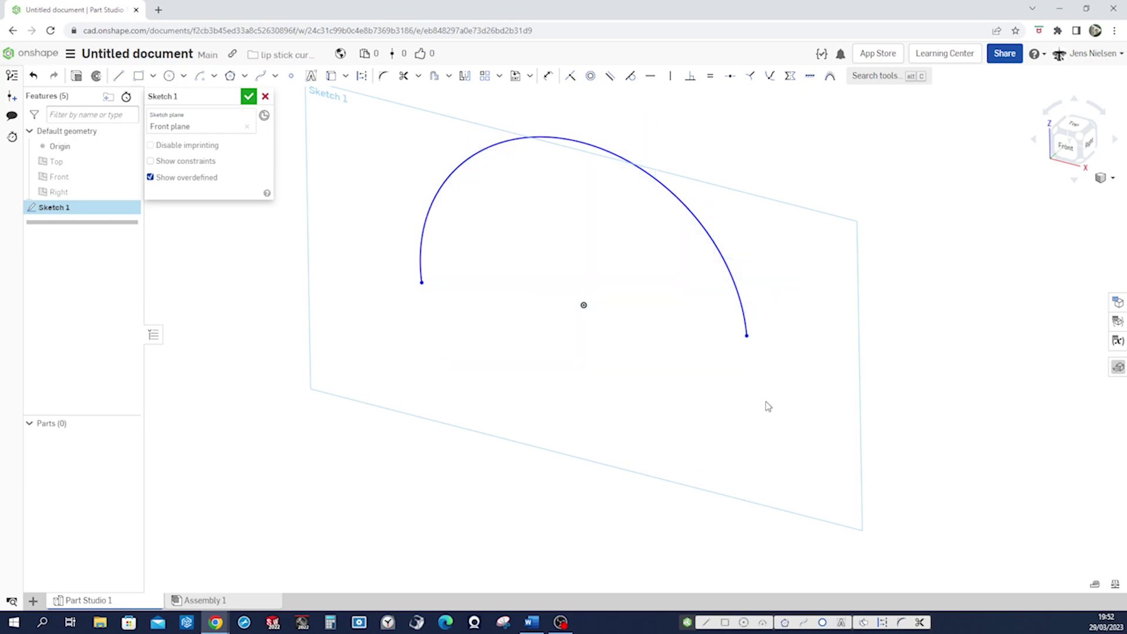
pyautogui.press('h')
pyautogui.click(746, 335)
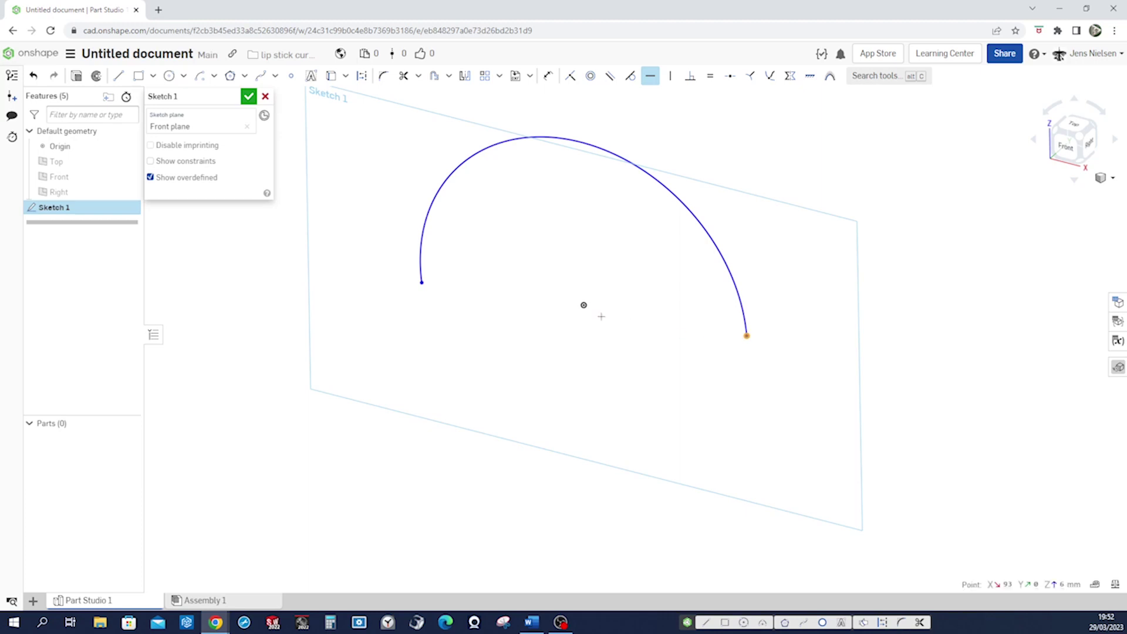
pyautogui.click(584, 306)
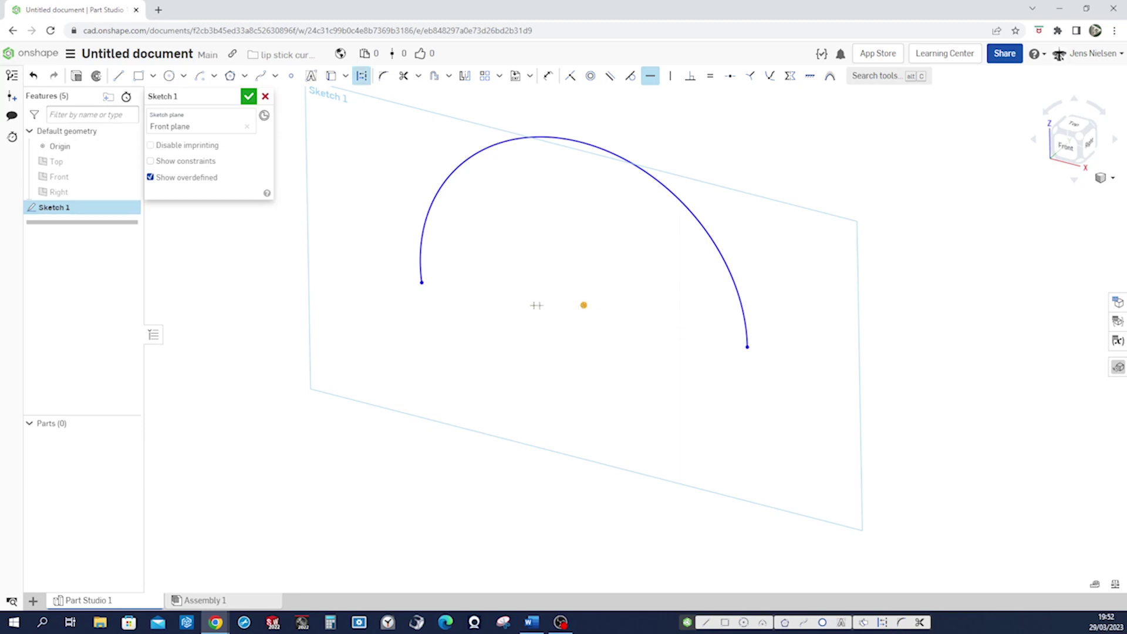
pyautogui.click(421, 284)
# Dimension the arc's radius and set it to 122 mm.
pyautogui.press('d')
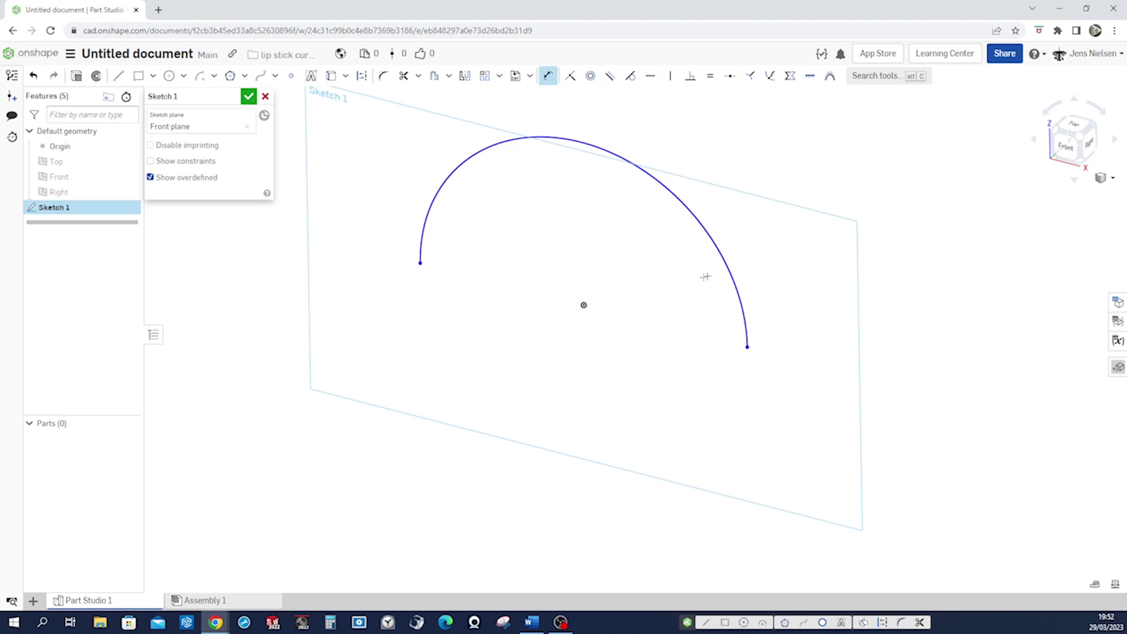
pyautogui.click(734, 276)
pyautogui.click(739, 280)
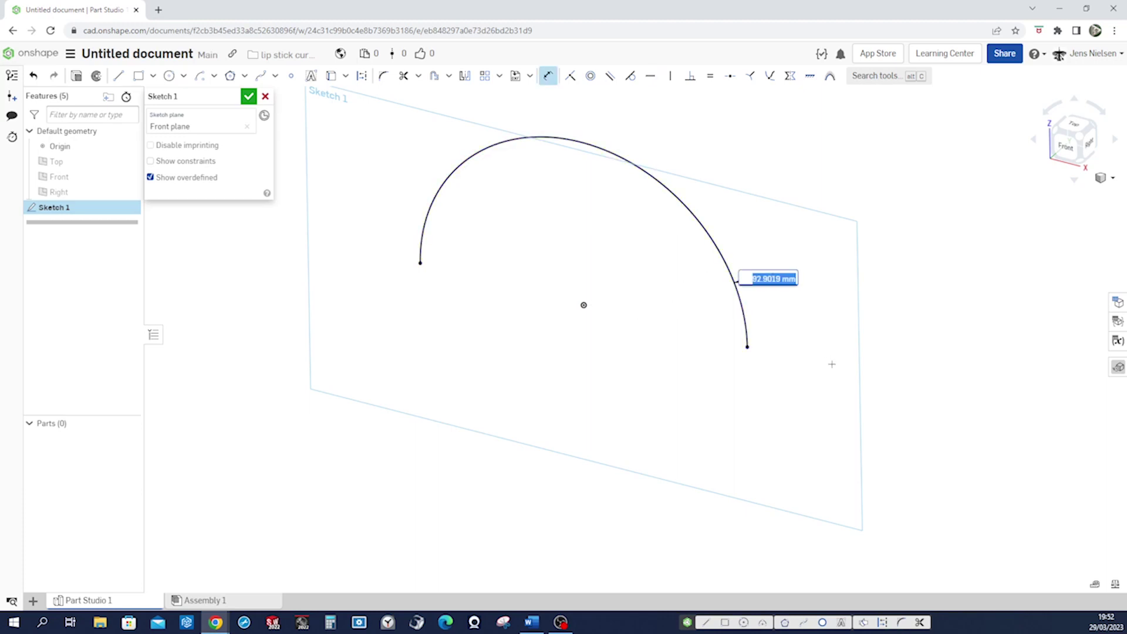
pyautogui.write('122')
pyautogui.press('Return')
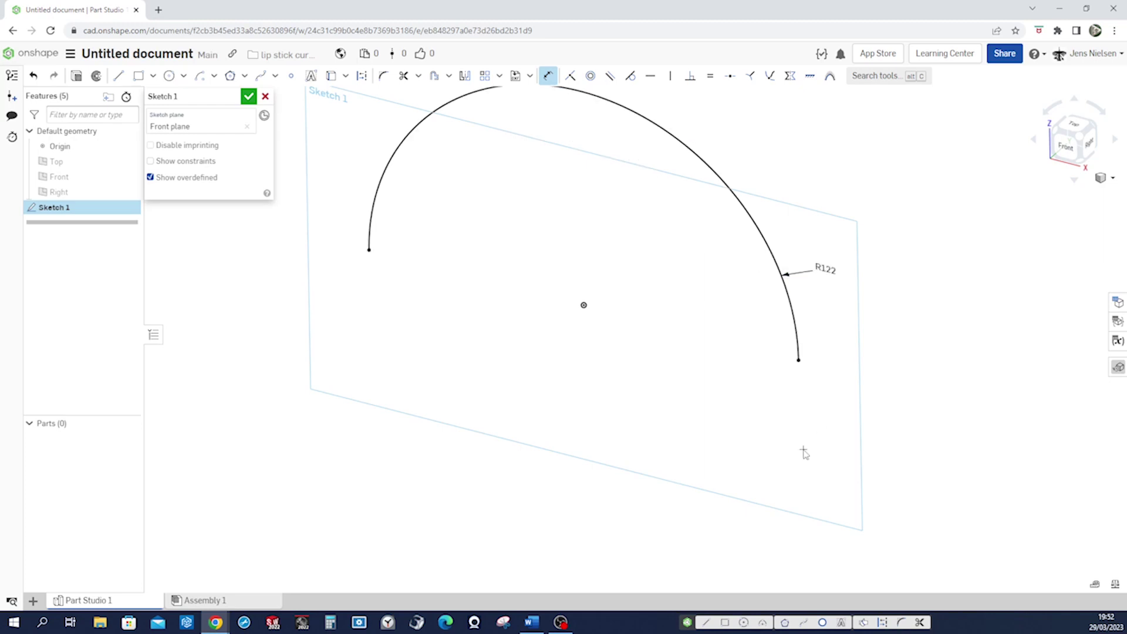
# Finish the arc sketch and apply the 3D Spiral feature to the arc as its spline edge.
pyautogui.click(248, 96)
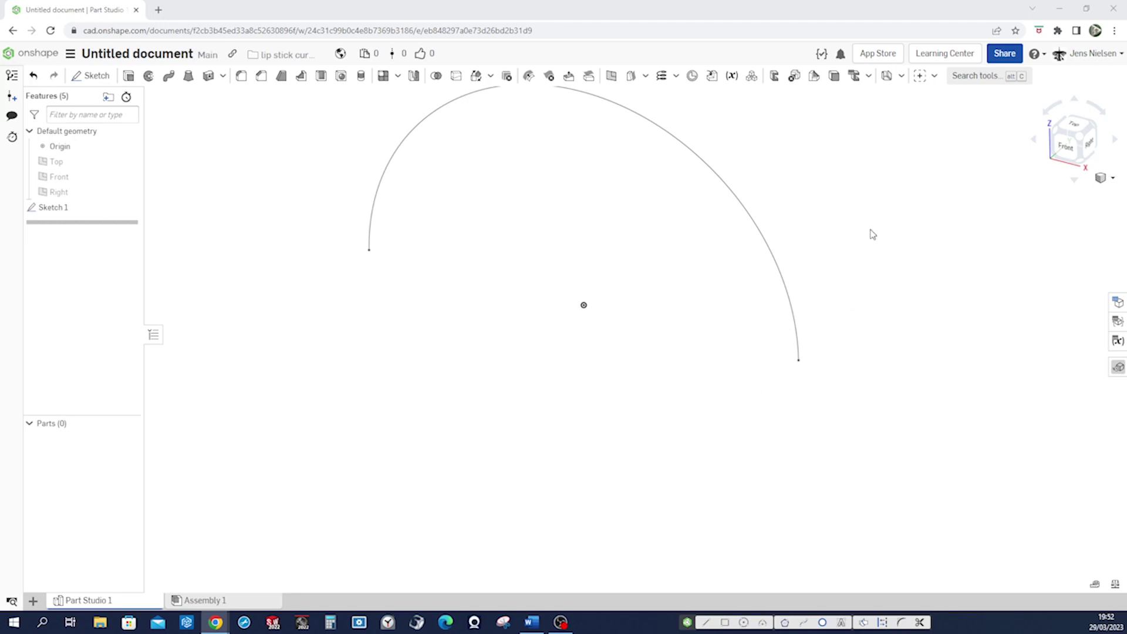
pyautogui.click(934, 76)
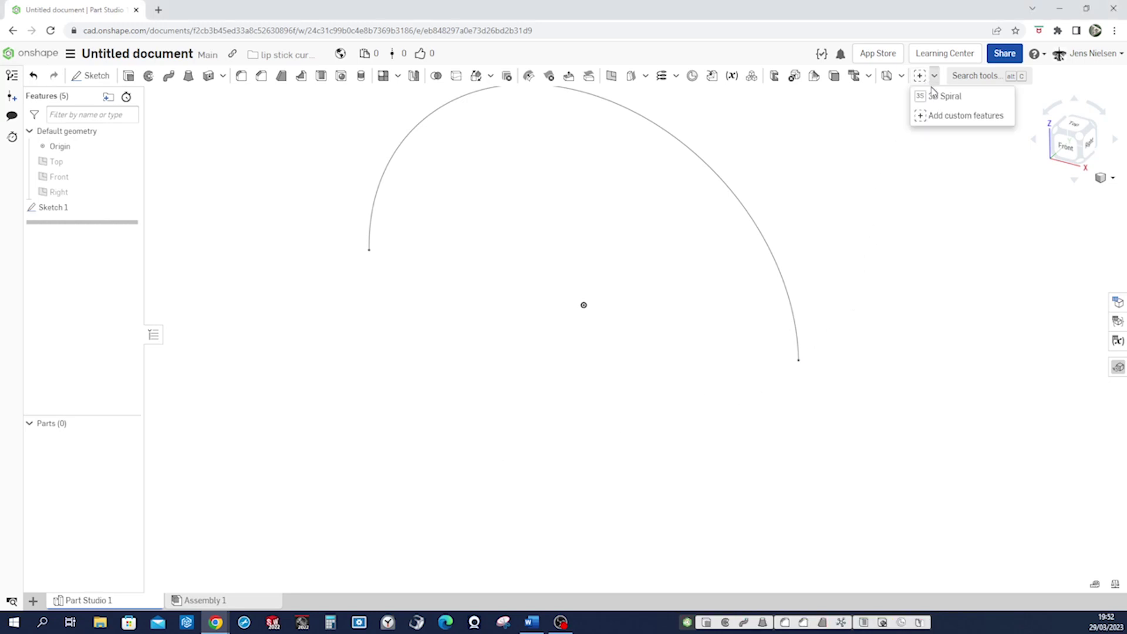
pyautogui.click(935, 95)
pyautogui.click(781, 260)
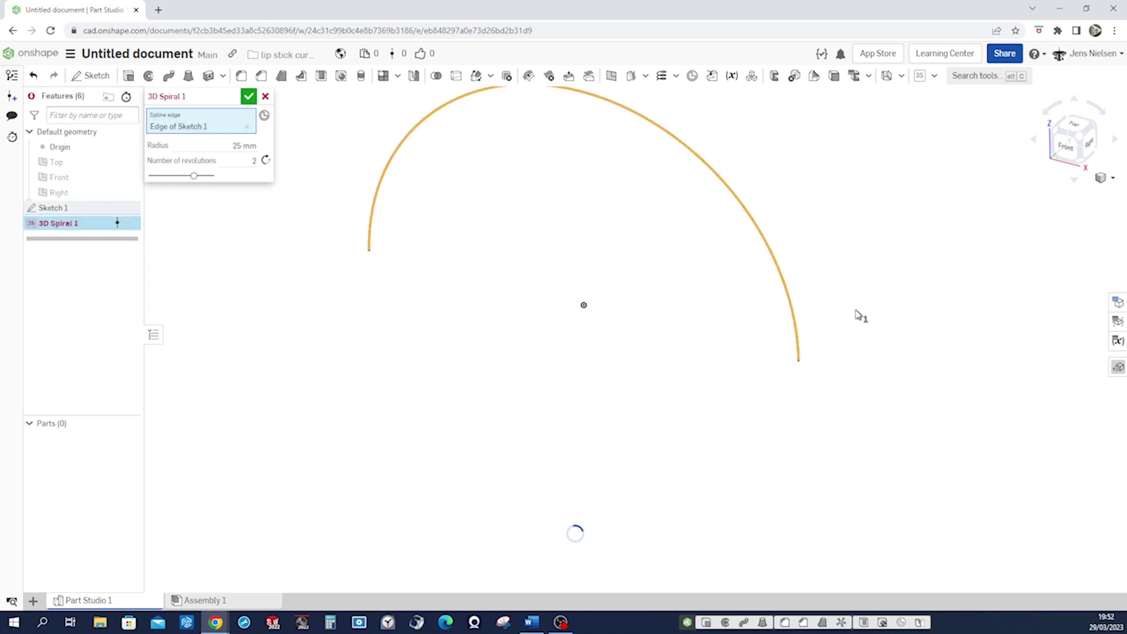
pyautogui.hotkey('ctrl', 'shift', 'Down')
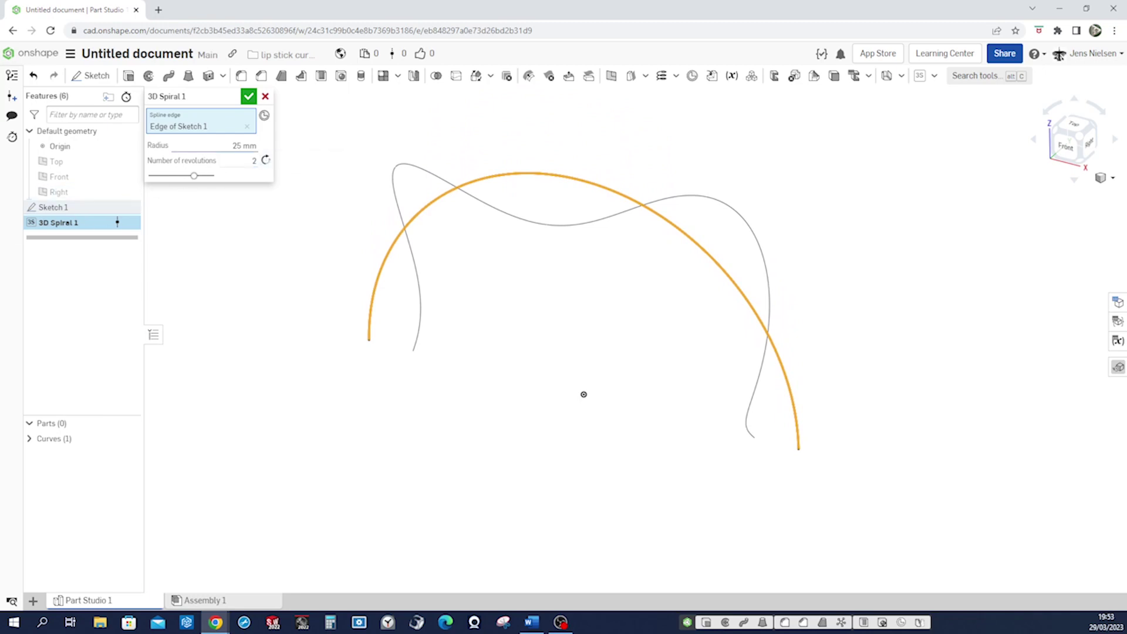
# Set the spiral's radius to 34 mm and its number of revolutions to 26, and accept the feature.
pyautogui.hotkey('shift', 'Tab')
pyautogui.write('3')
pyautogui.press('Tab')
pyautogui.write('2')
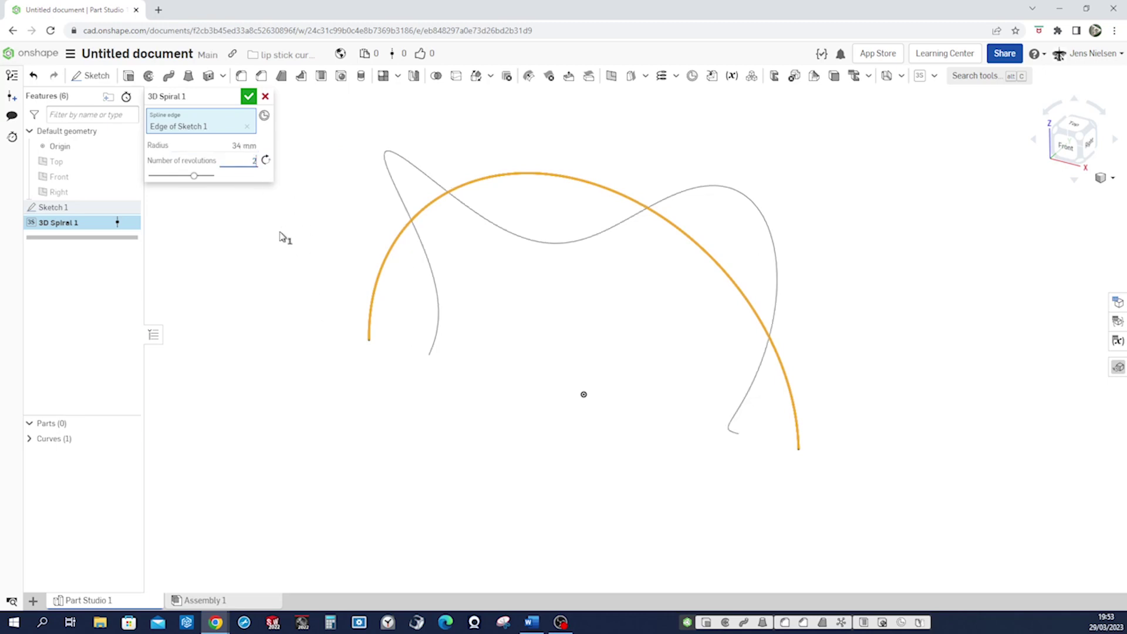
pyautogui.press('Tab')
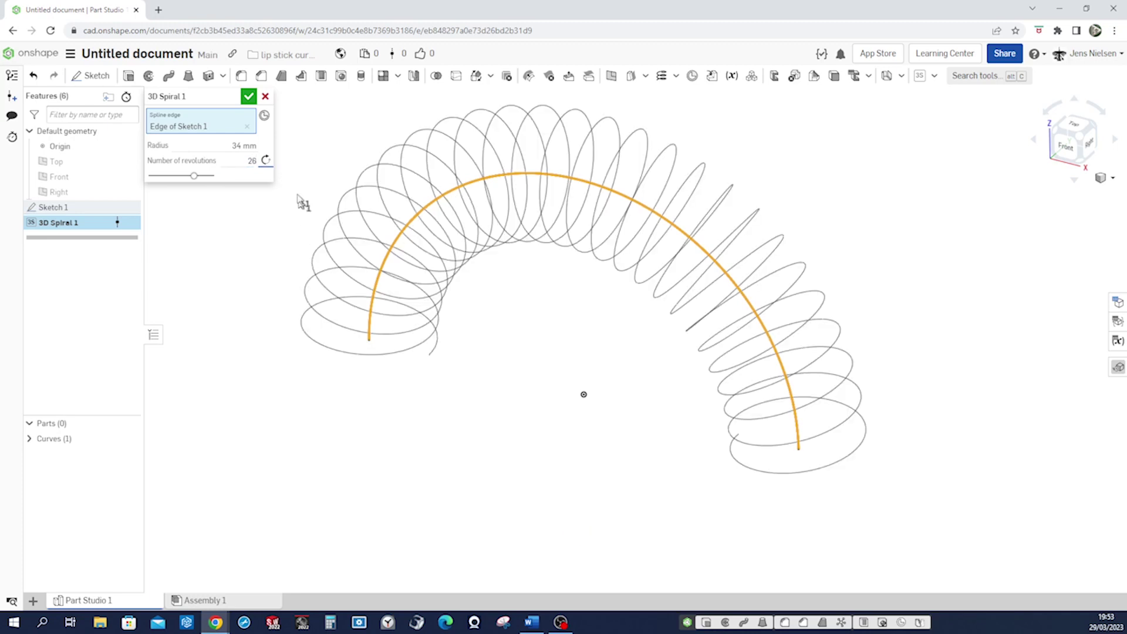
pyautogui.click(249, 97)
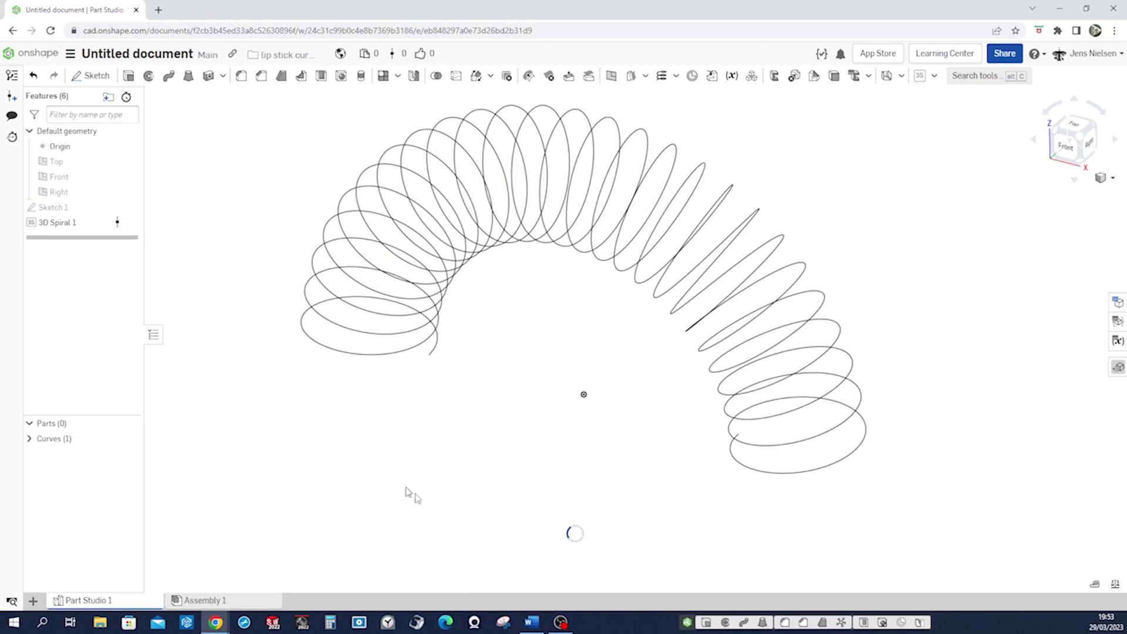
# Create a curve point plane from the spiral curve and its end vertex near the arc's left end.
pyautogui.press('Down')
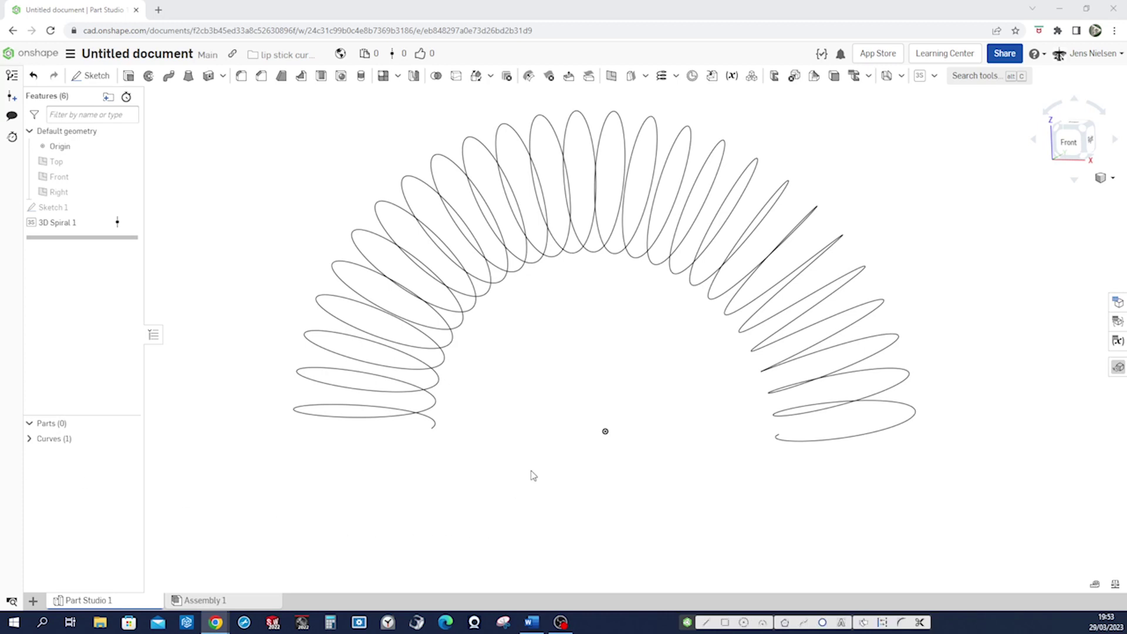
pyautogui.click(612, 76)
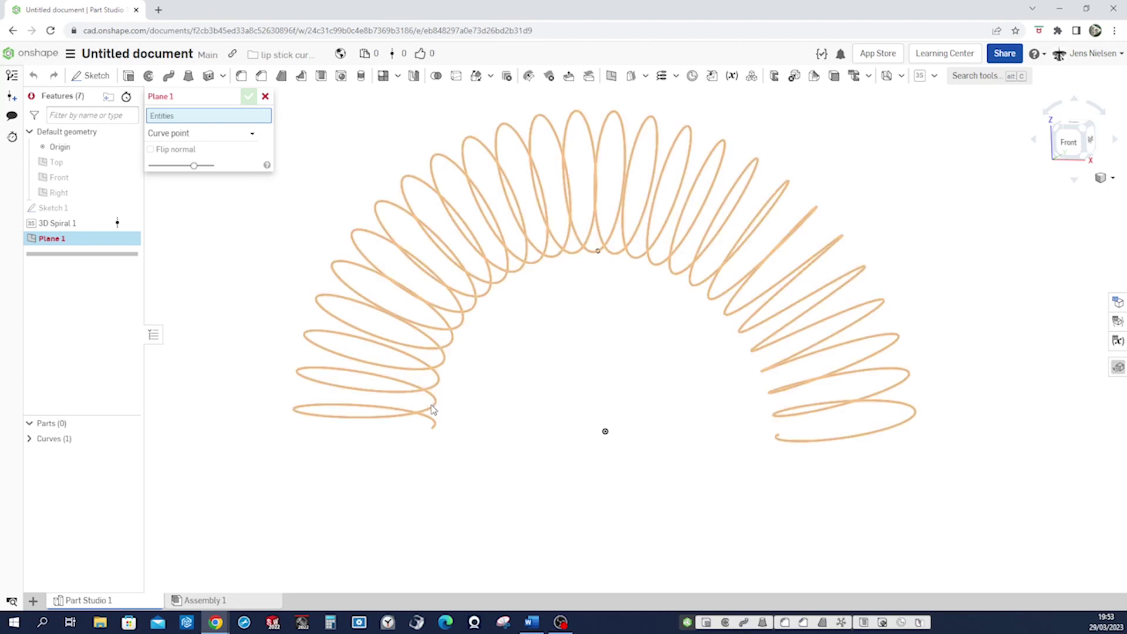
pyautogui.click(431, 428)
pyautogui.moveTo(449, 436); pyautogui.dragTo(441, 440, button='right')
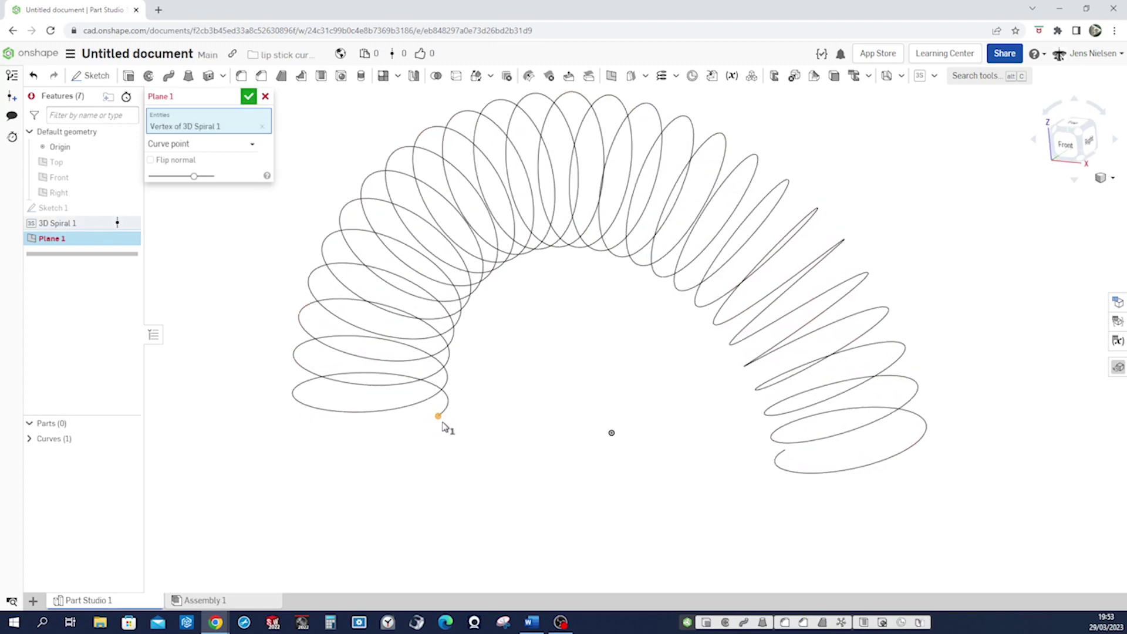
pyautogui.click(443, 413)
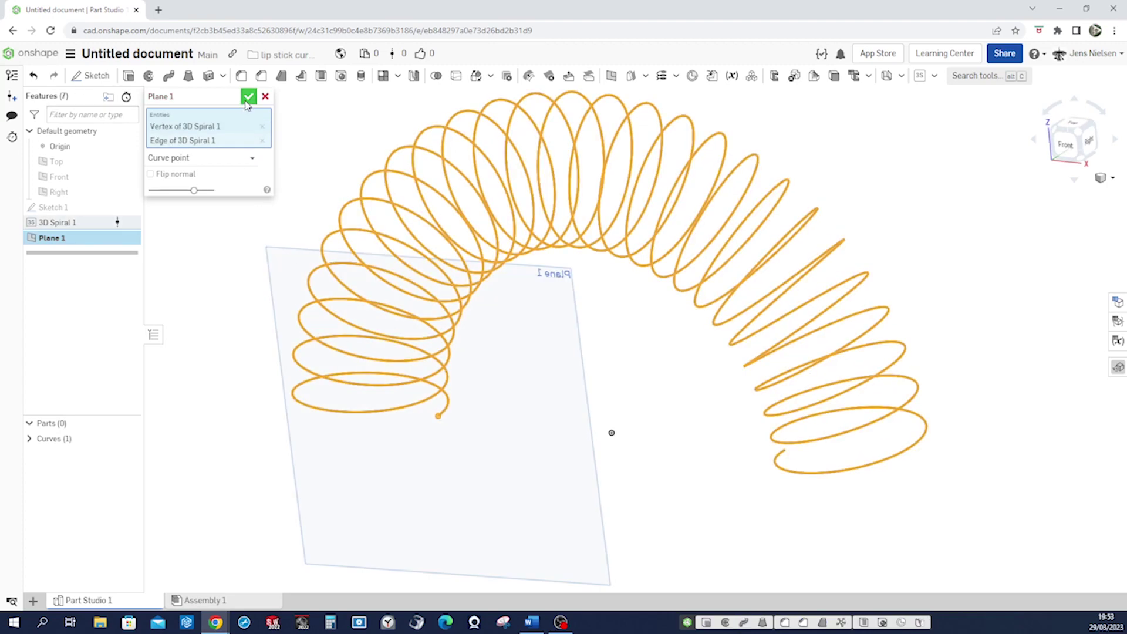
pyautogui.click(248, 96)
# Start a sketch on Plane 1 and draw a circle about 15 mm in diameter beside the spiral's end.
pyautogui.press('s')
pyautogui.click(616, 424)
pyautogui.press('s')
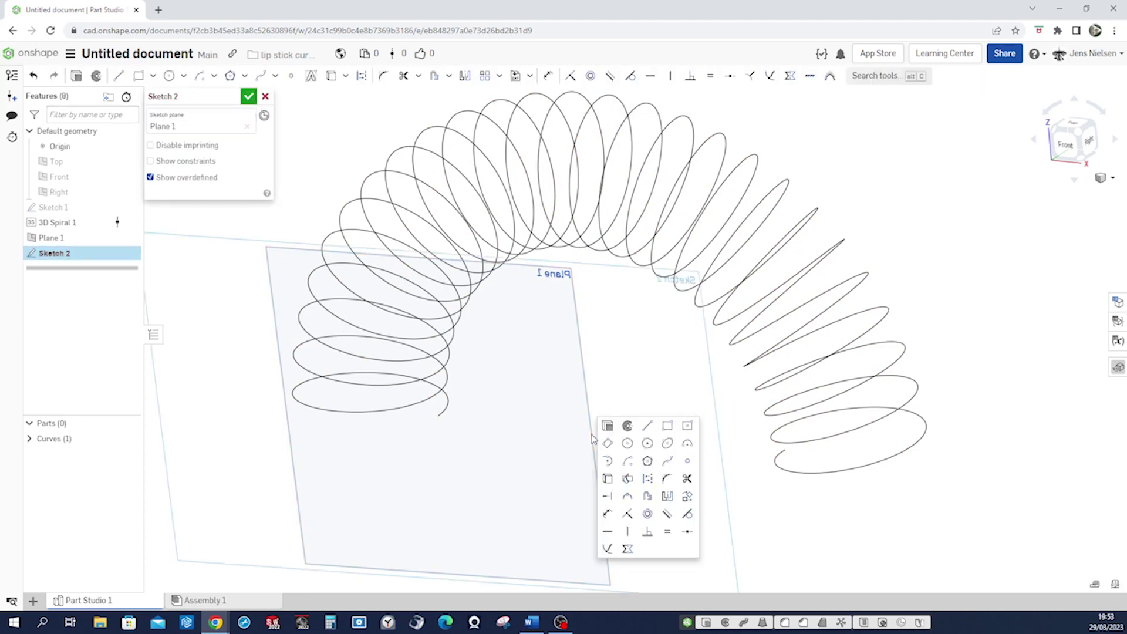
pyautogui.click(623, 440)
pyautogui.click(486, 431)
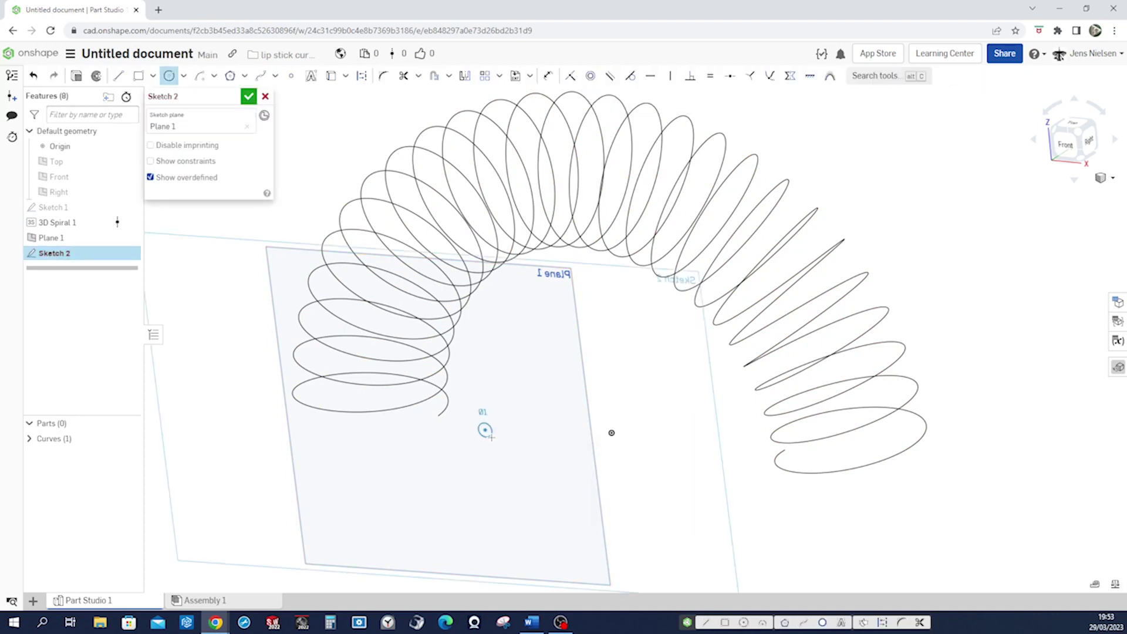
pyautogui.click(500, 431)
pyautogui.press('Escape')
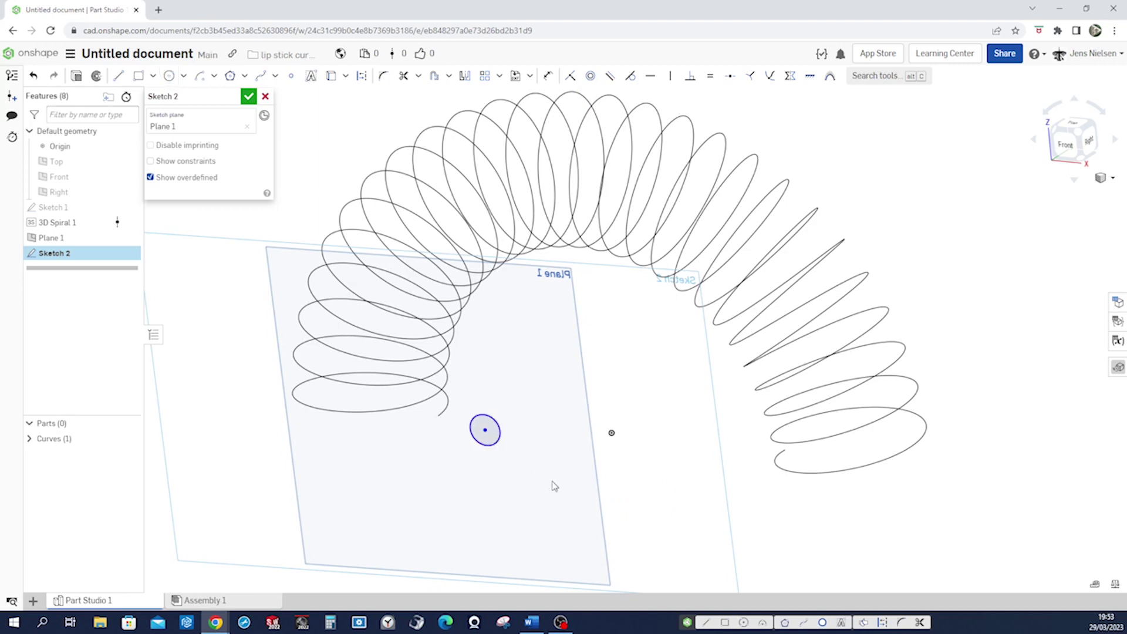
# Dimension the circle's diameter and set it to 8 mm.
pyautogui.press('d')
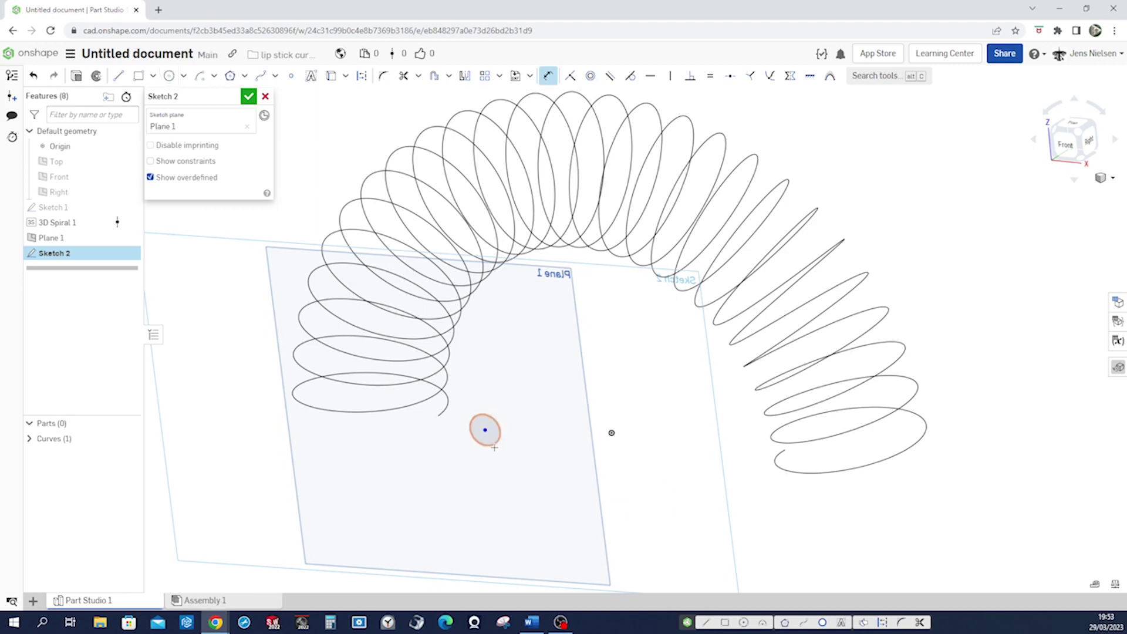
pyautogui.click(497, 443)
pyautogui.click(499, 459)
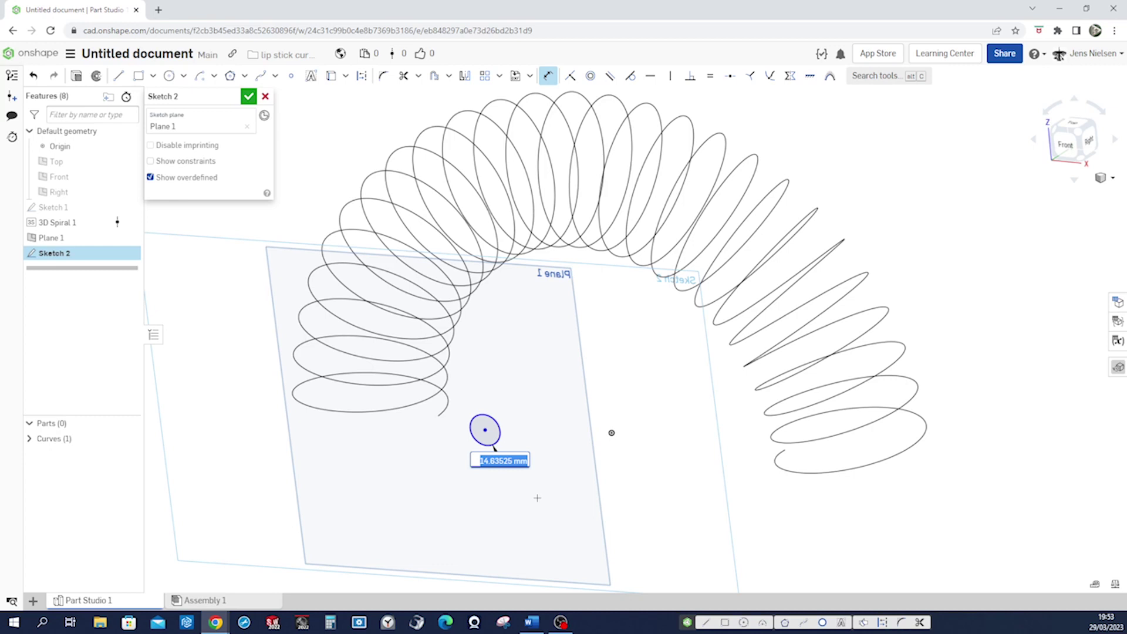
pyautogui.write('8')
pyautogui.press('Return')
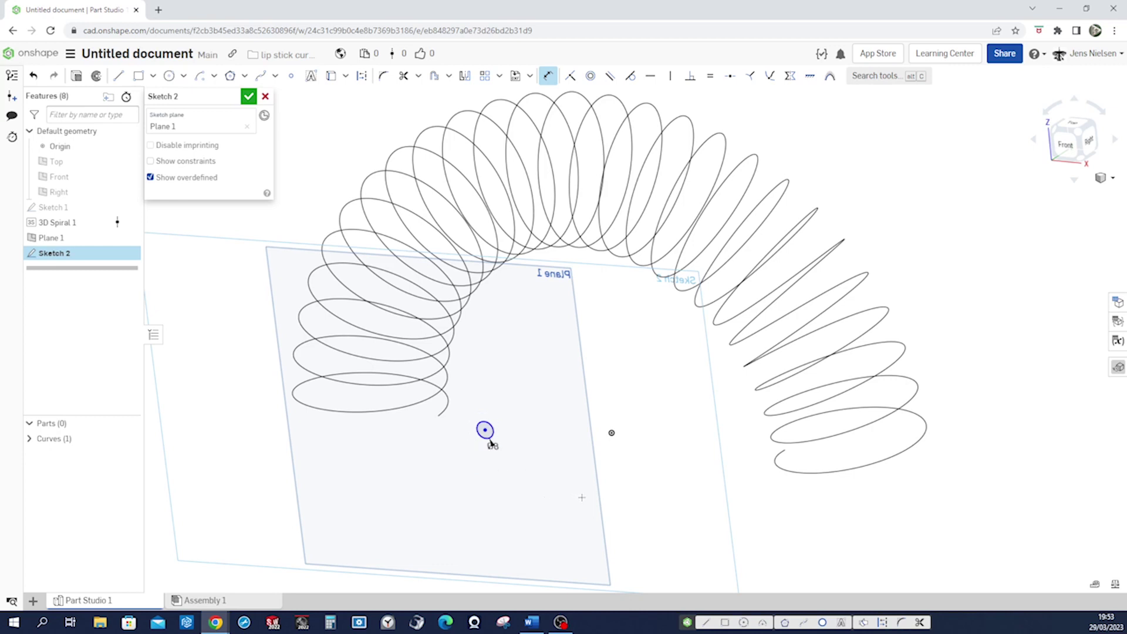
pyautogui.press('Escape')
# Make the circle's centre coincident with the spiral's end point and finish the sketch.
pyautogui.press('i')
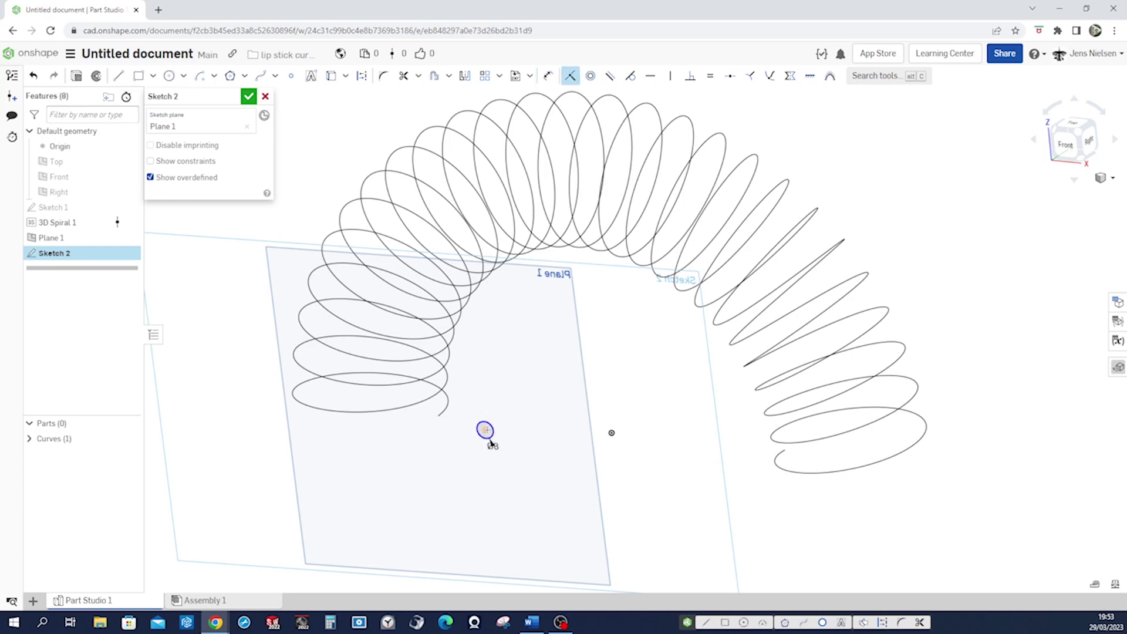
pyautogui.click(485, 430)
pyautogui.click(438, 417)
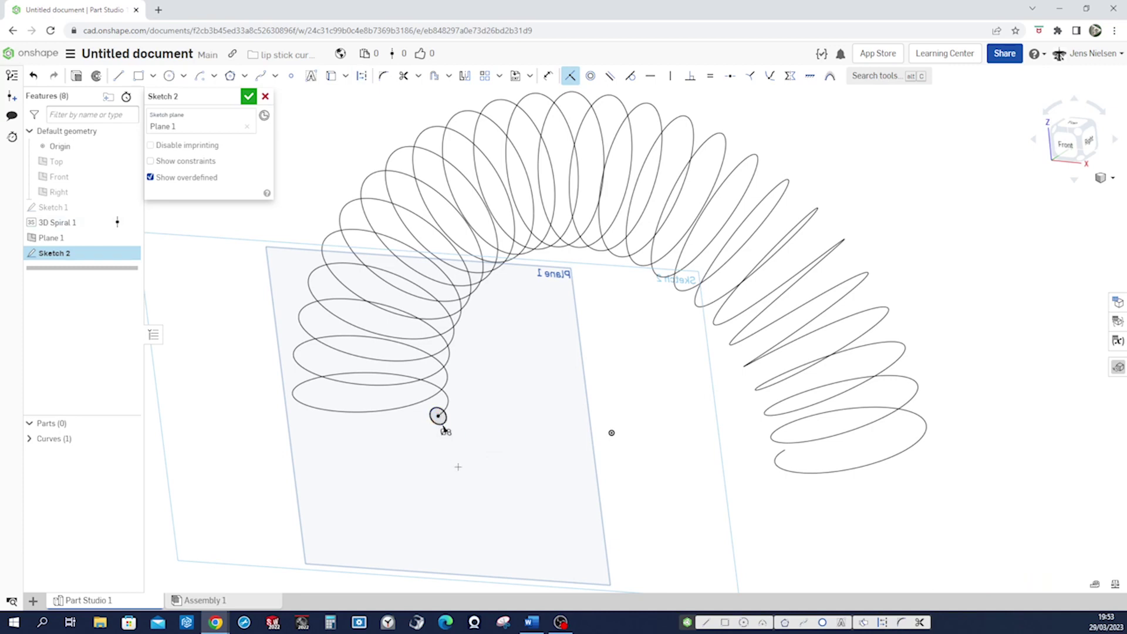
pyautogui.click(249, 97)
# Sweep the circle along the spiral curve as a new solid and hide the planes.
pyautogui.click(168, 77)
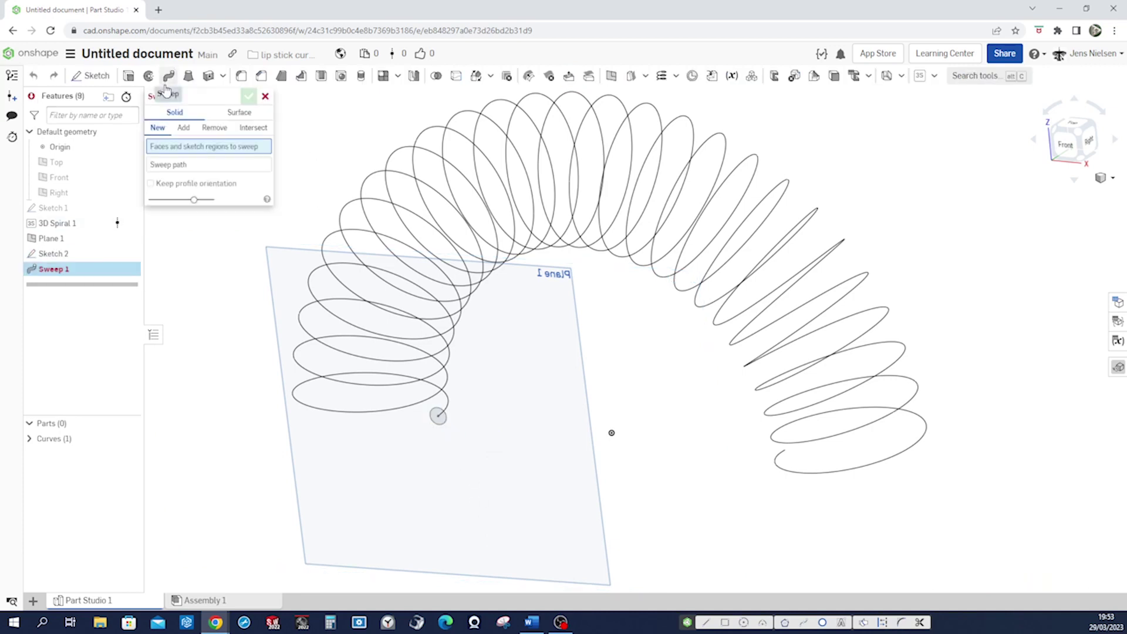
pyautogui.click(443, 424)
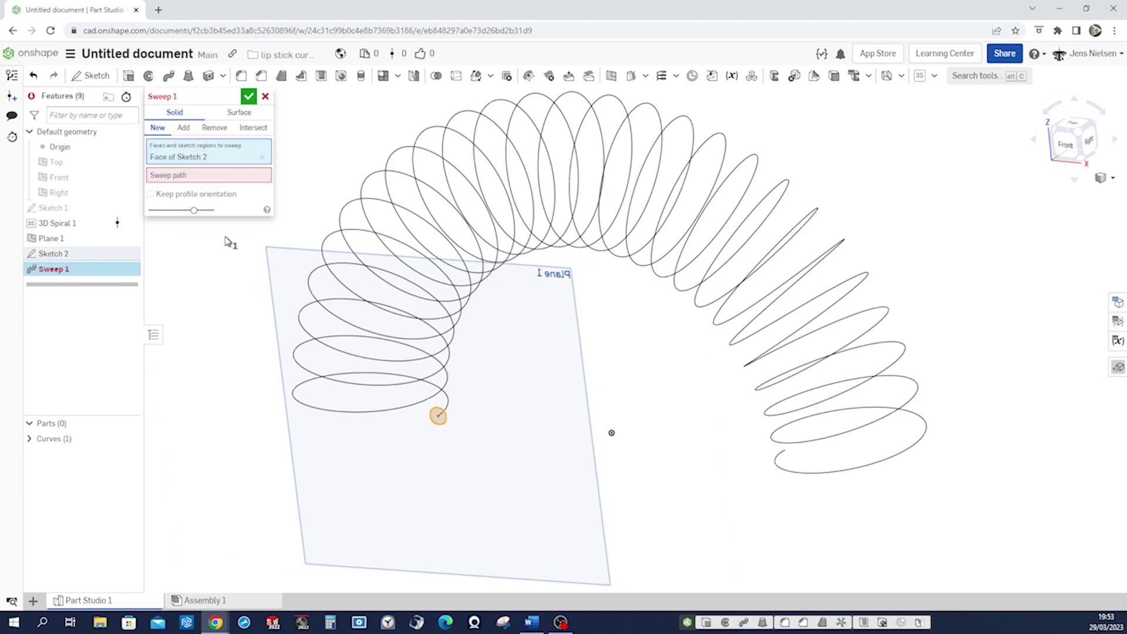
pyautogui.click(226, 177)
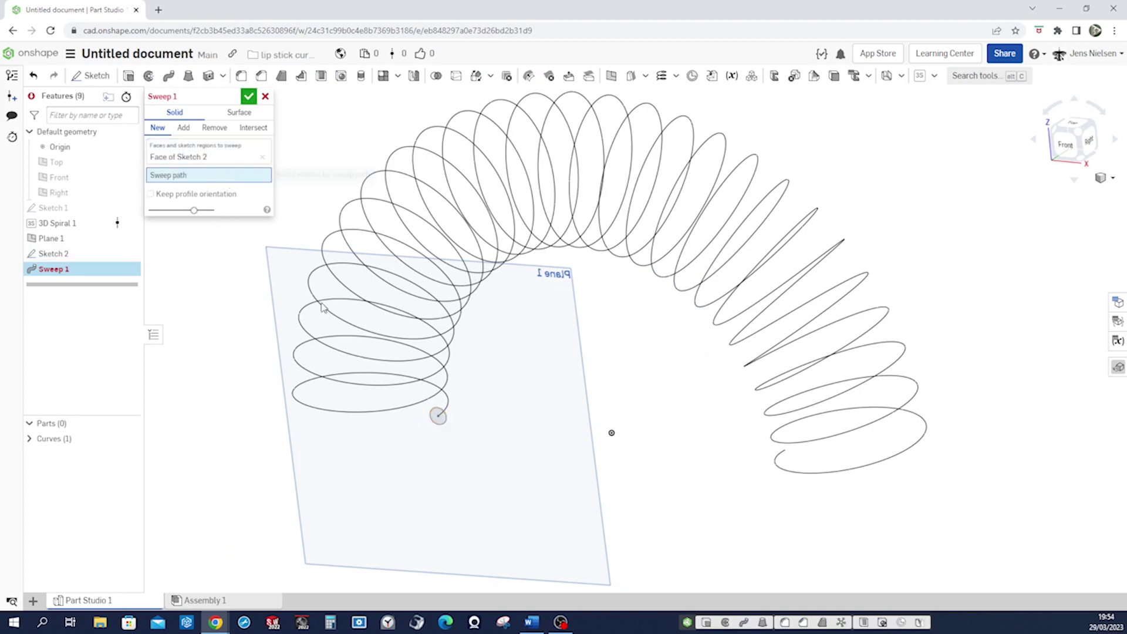
pyautogui.click(448, 409)
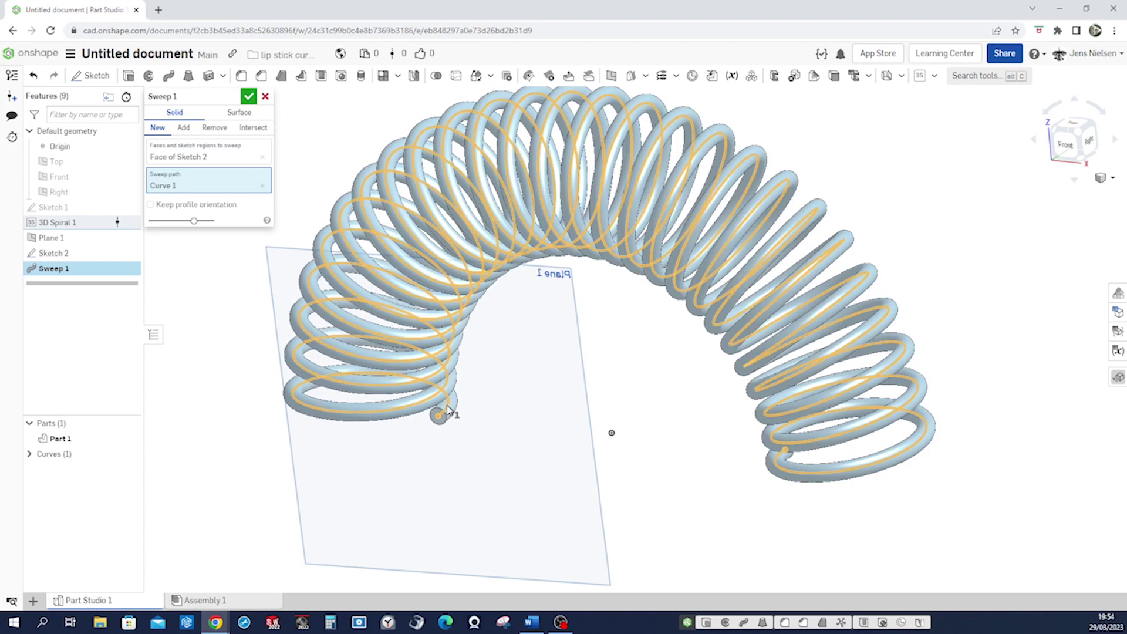
pyautogui.click(249, 97)
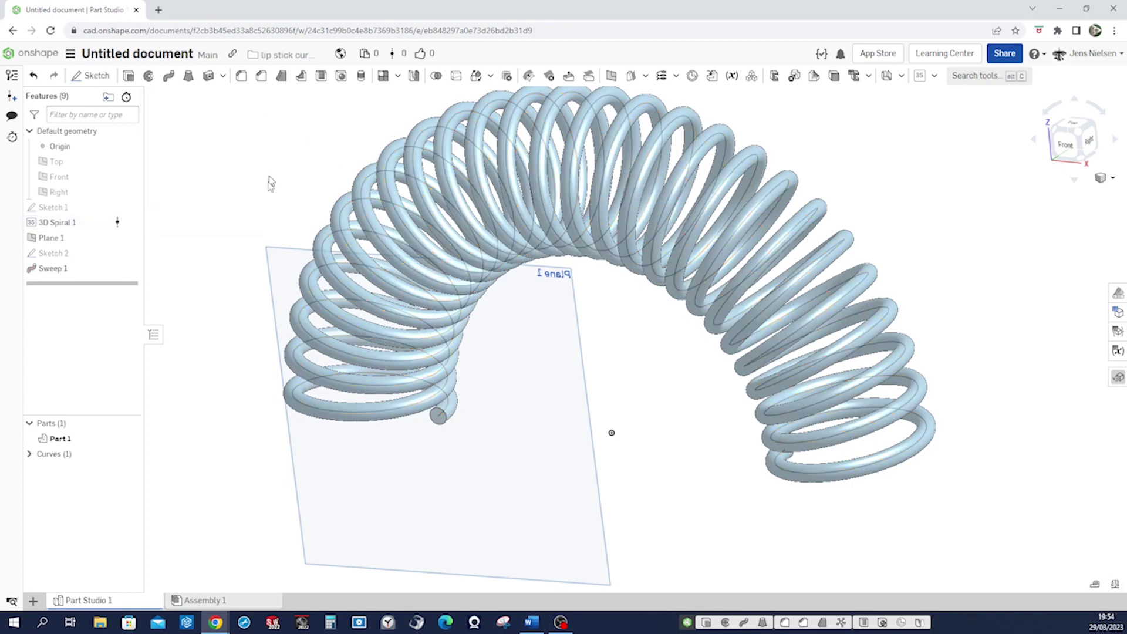
pyautogui.press('p')
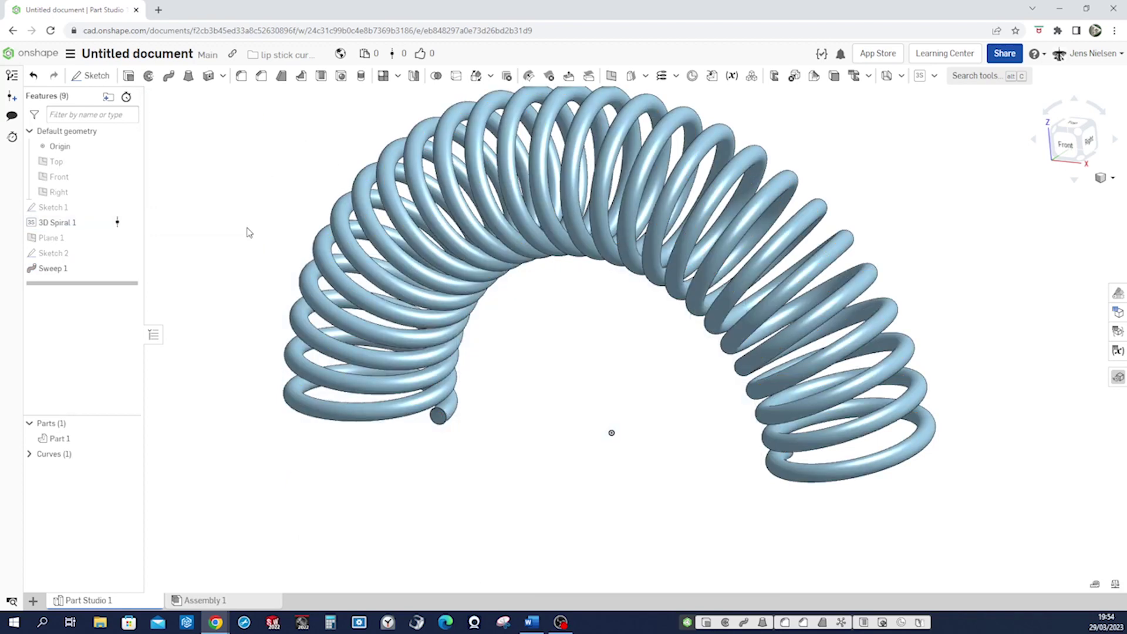
pyautogui.moveTo(538, 435); pyautogui.dragTo(554, 468, button='right')
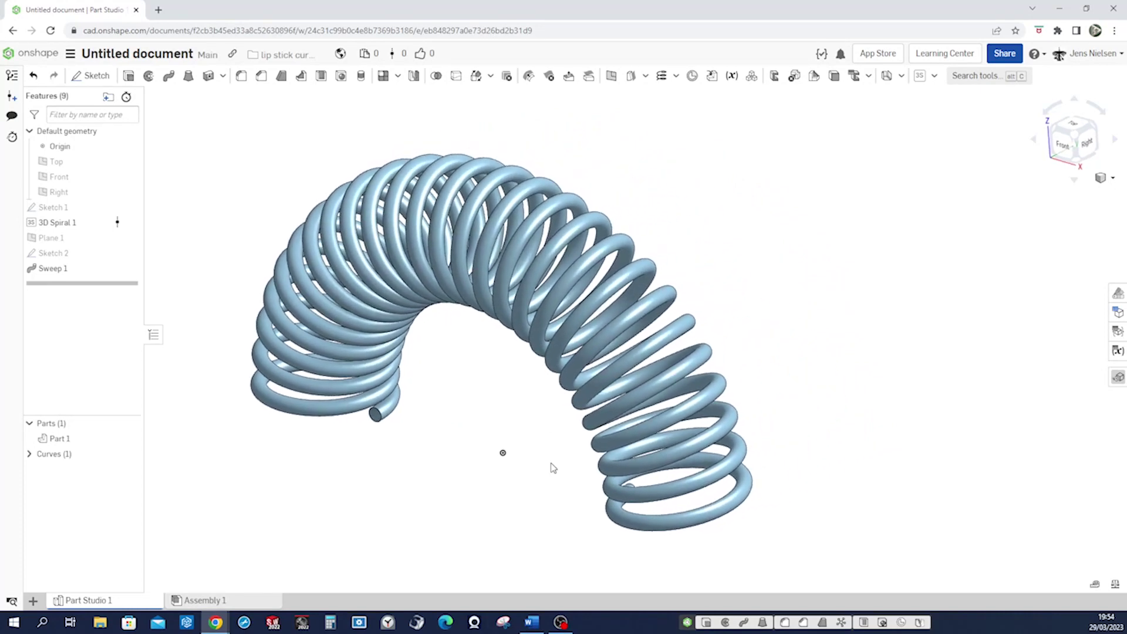
pyautogui.moveTo(858, 428); pyautogui.dragTo(807, 425, button='right')
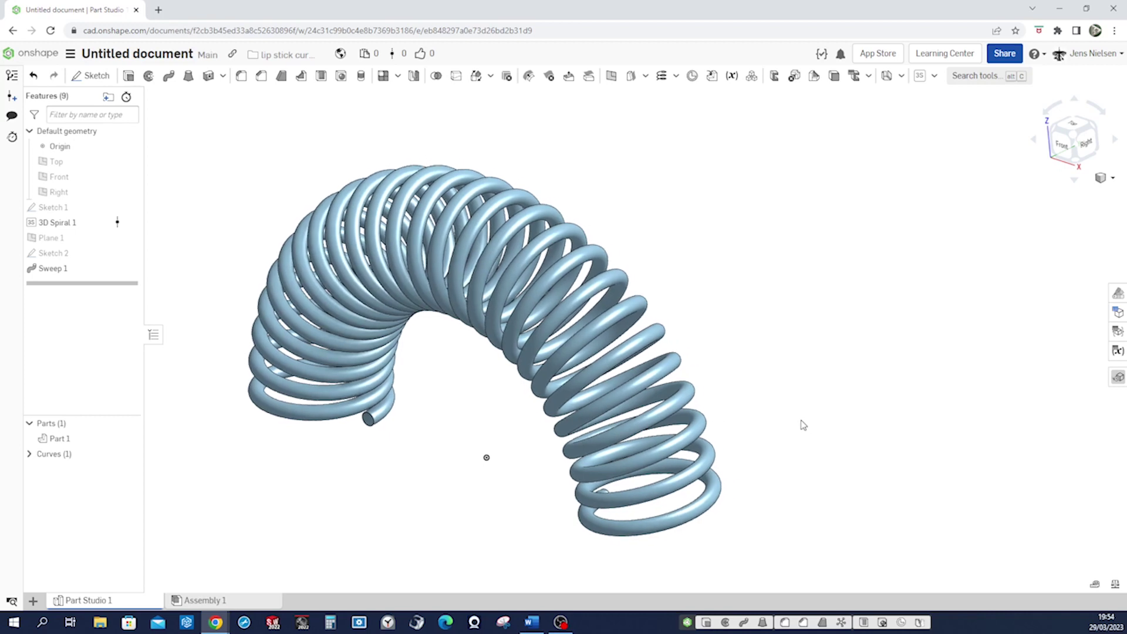
pyautogui.moveTo(784, 377); pyautogui.dragTo(786, 377, button='right')
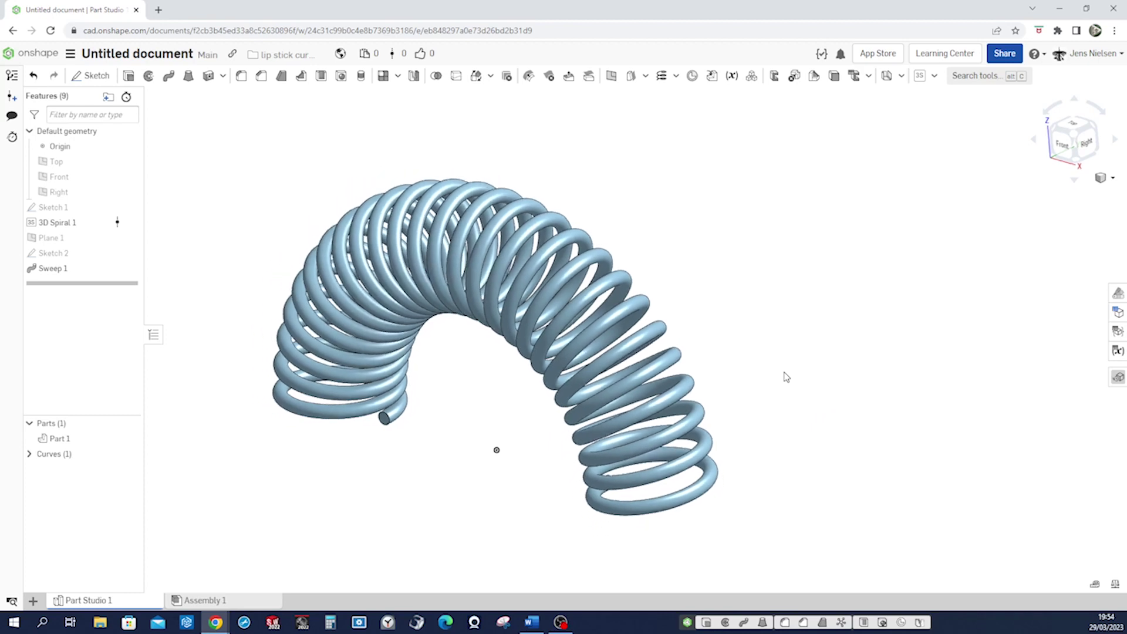
pyautogui.scroll(-1, 623, 333)
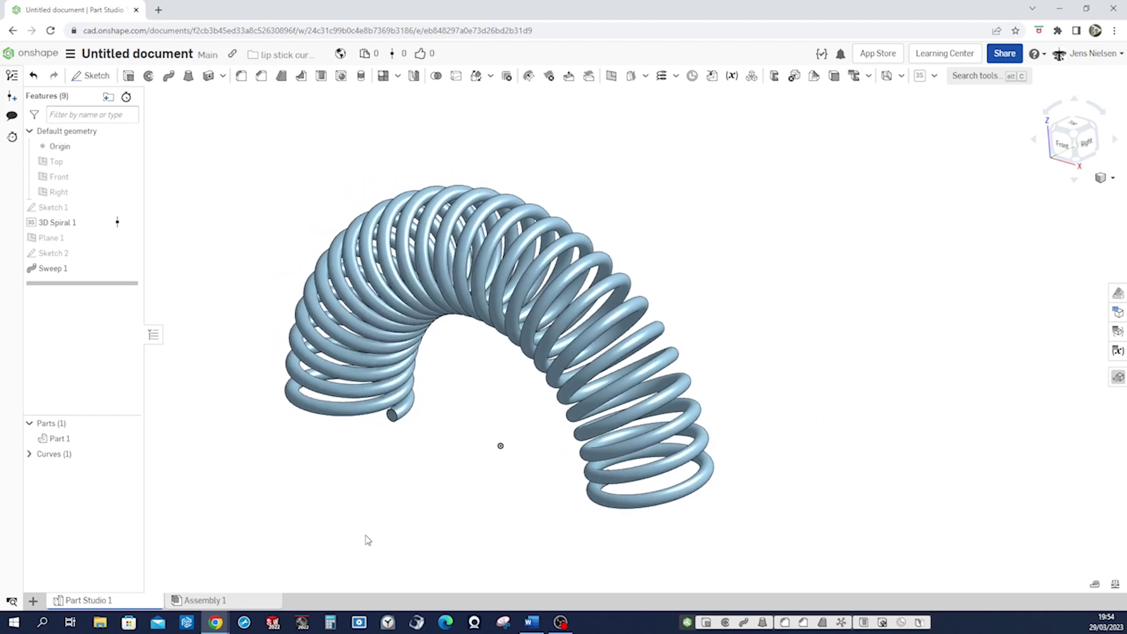
pyautogui.moveTo(401, 531); pyautogui.dragTo(401, 526, button='right')
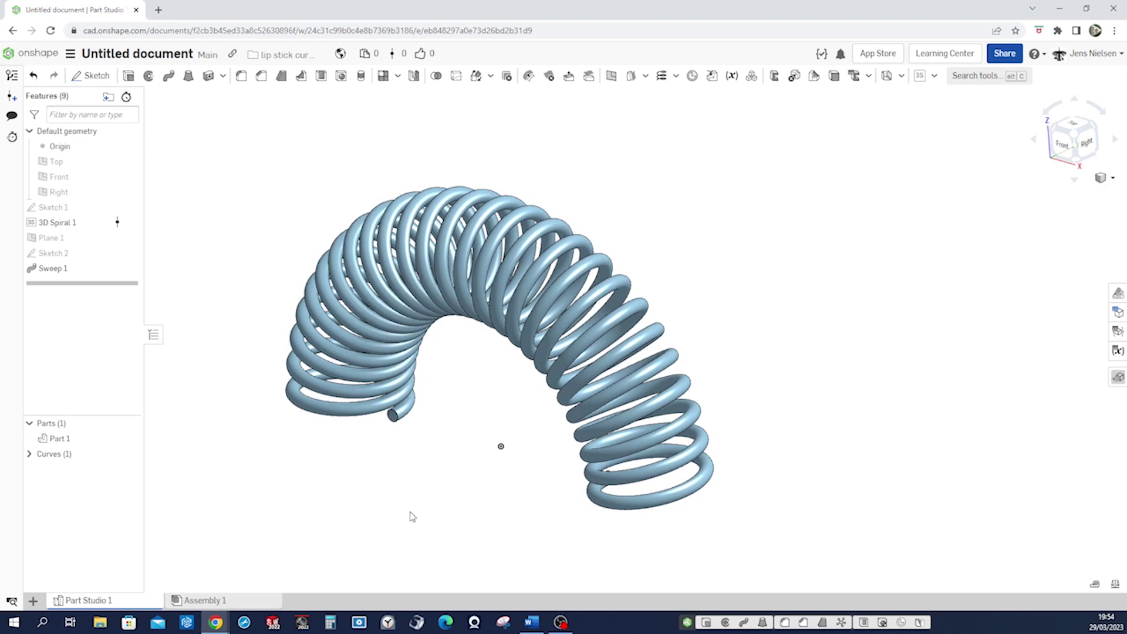
# Start a sketch on the Top plane and draw a circle about 208 mm in diameter beside the spring.
pyautogui.press('s')
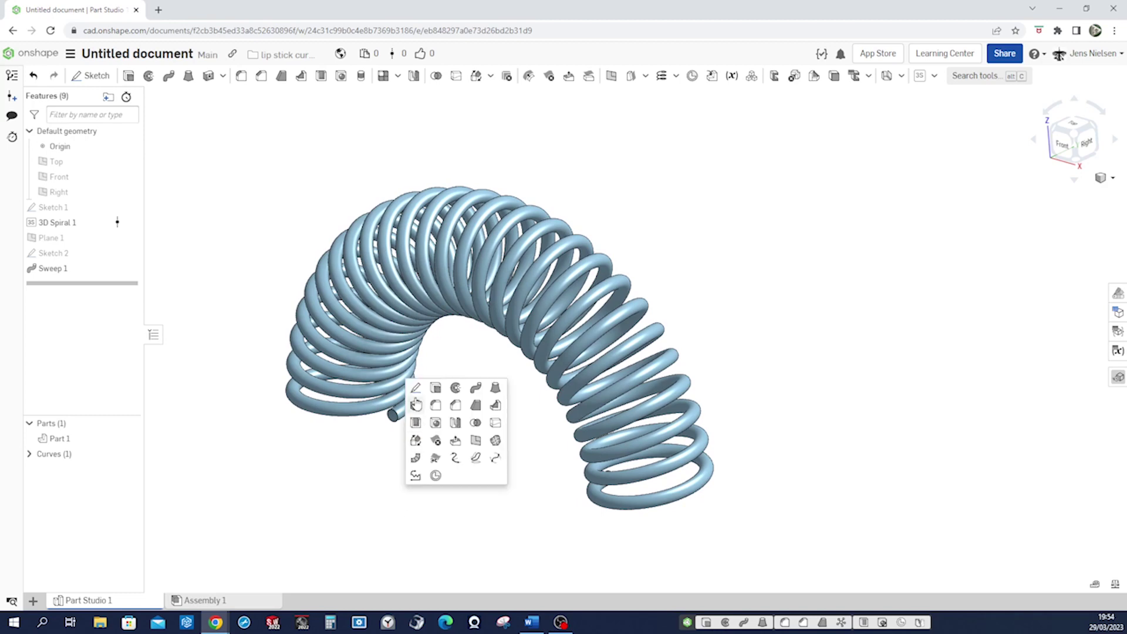
pyautogui.click(416, 403)
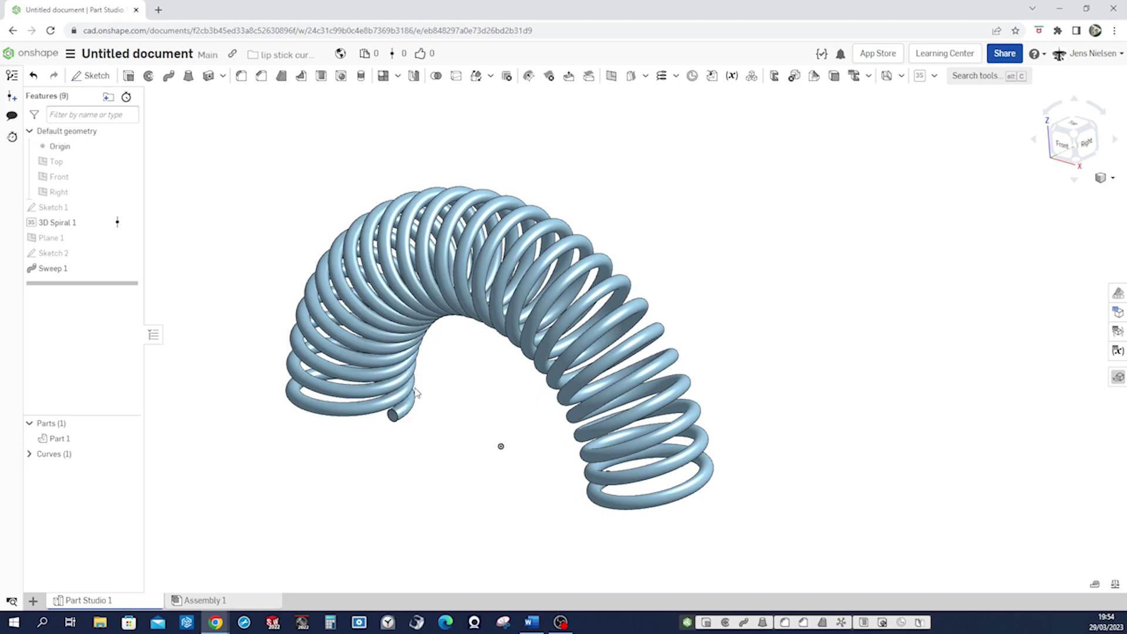
pyautogui.click(66, 166)
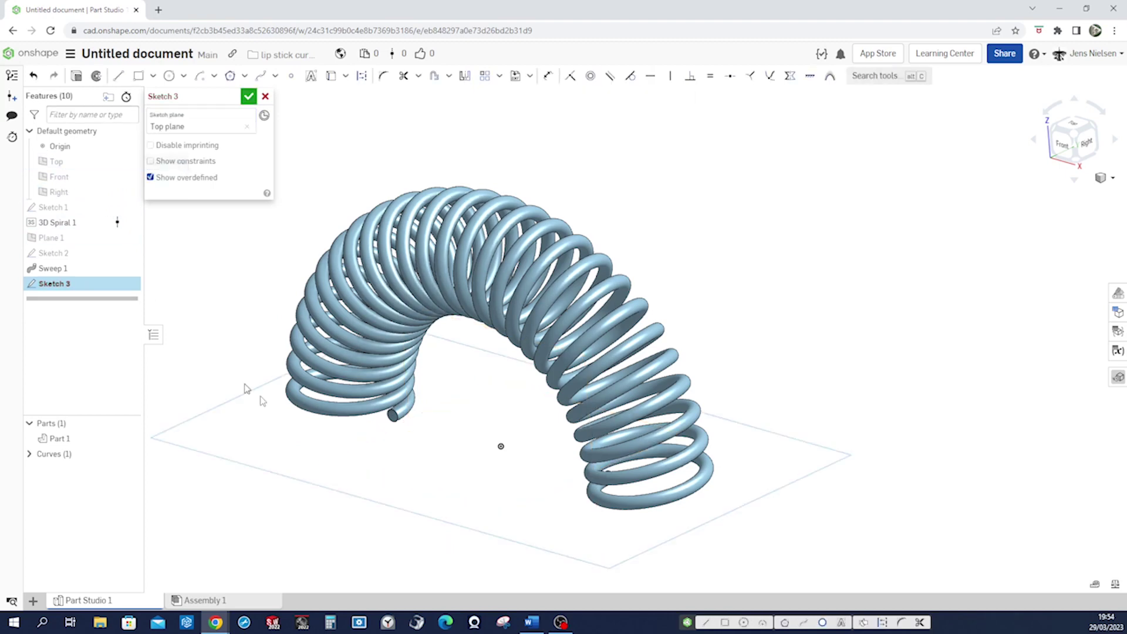
pyautogui.press('s')
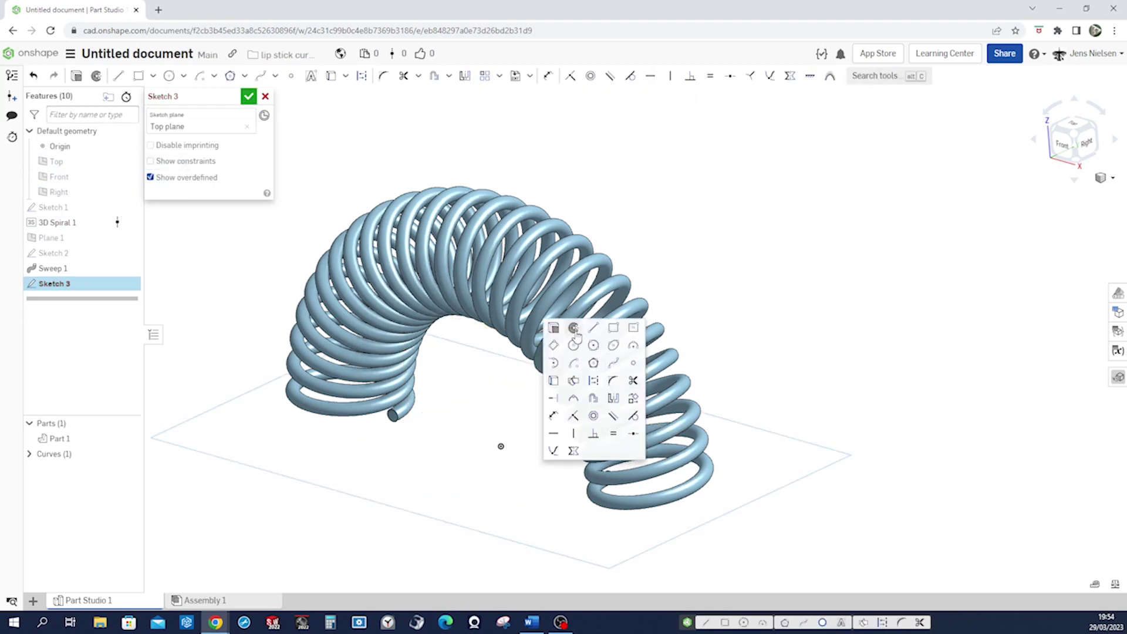
pyautogui.click(574, 346)
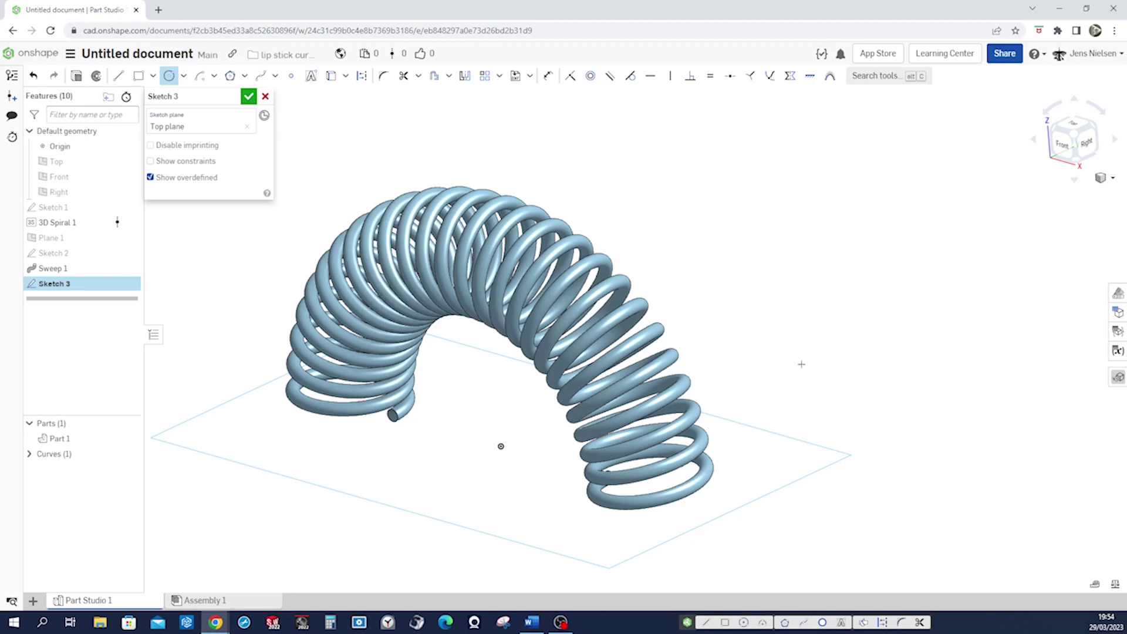
pyautogui.click(808, 308)
pyautogui.click(794, 376)
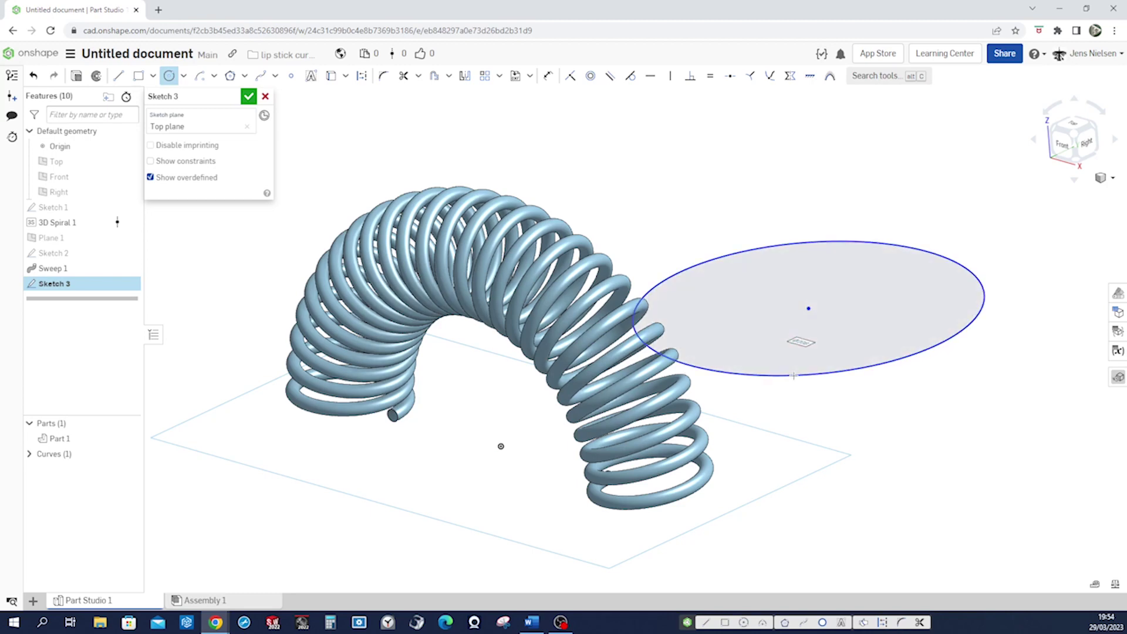
pyautogui.press('Escape')
# Align the circle's centre with the origin using a vertical constraint.
pyautogui.press('n')
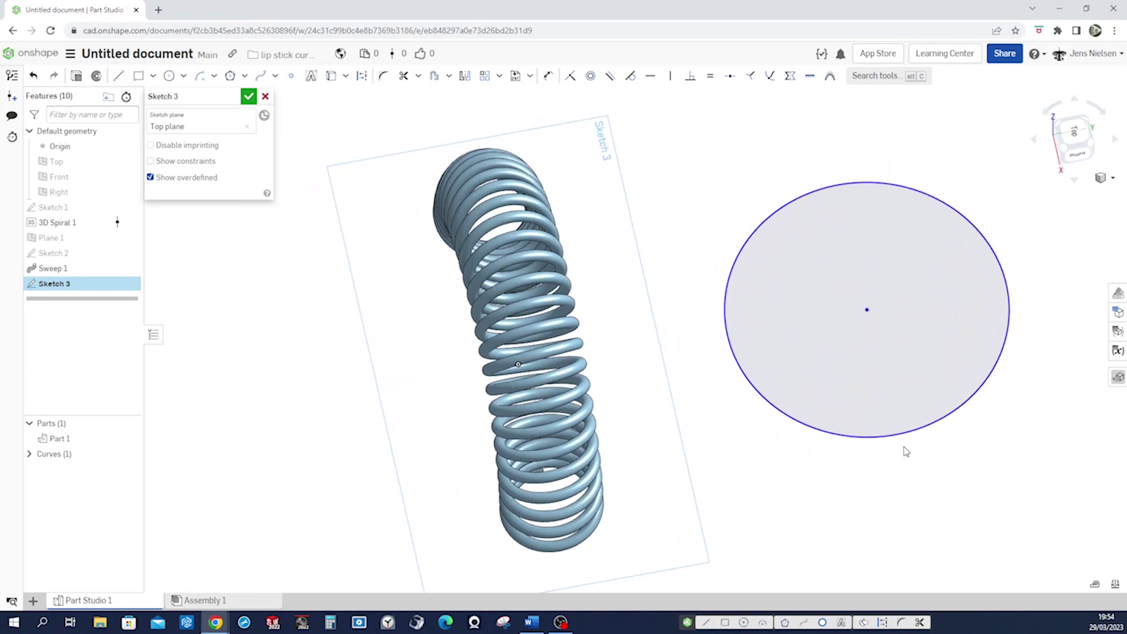
pyautogui.press('v')
pyautogui.press('u')
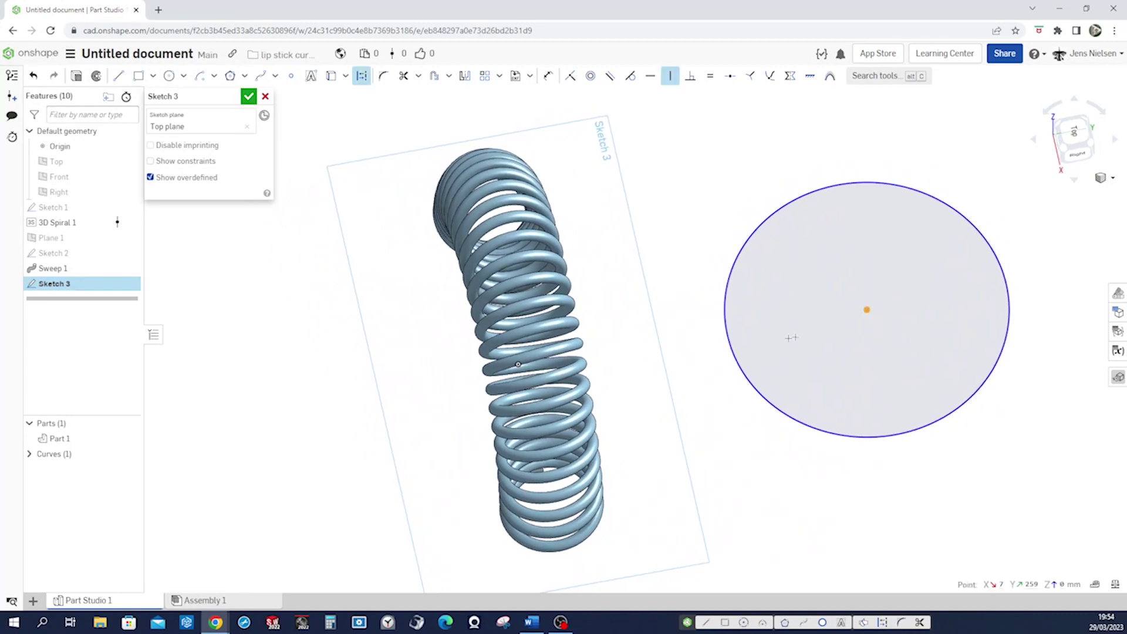
pyautogui.moveTo(539, 374); pyautogui.dragTo(472, 368, button='right')
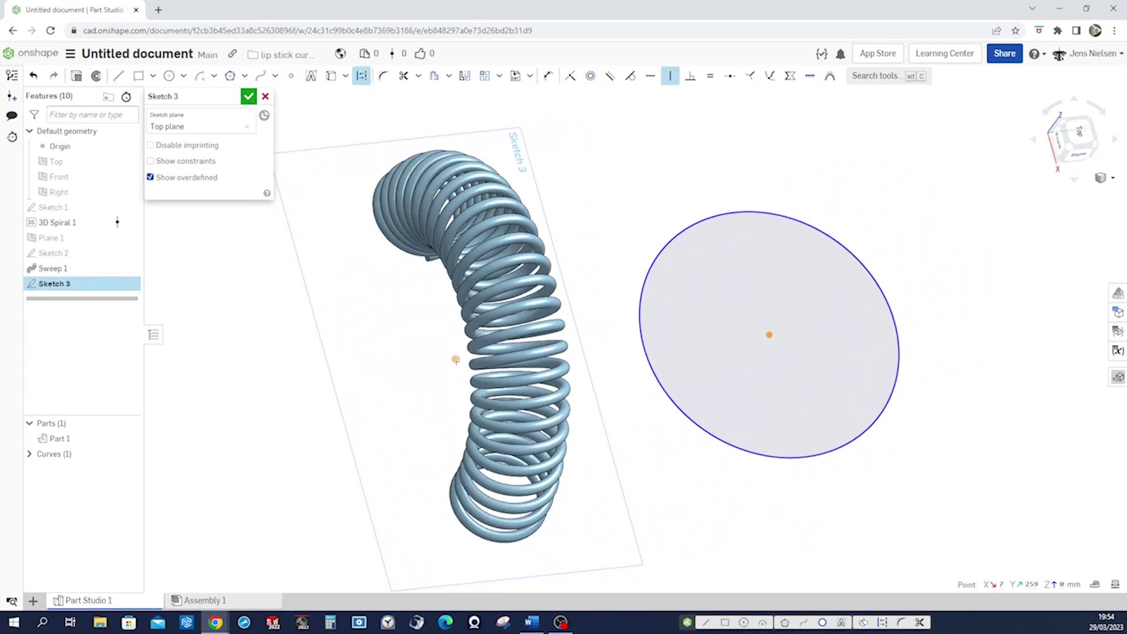
pyautogui.click(456, 361)
pyautogui.press('Escape')
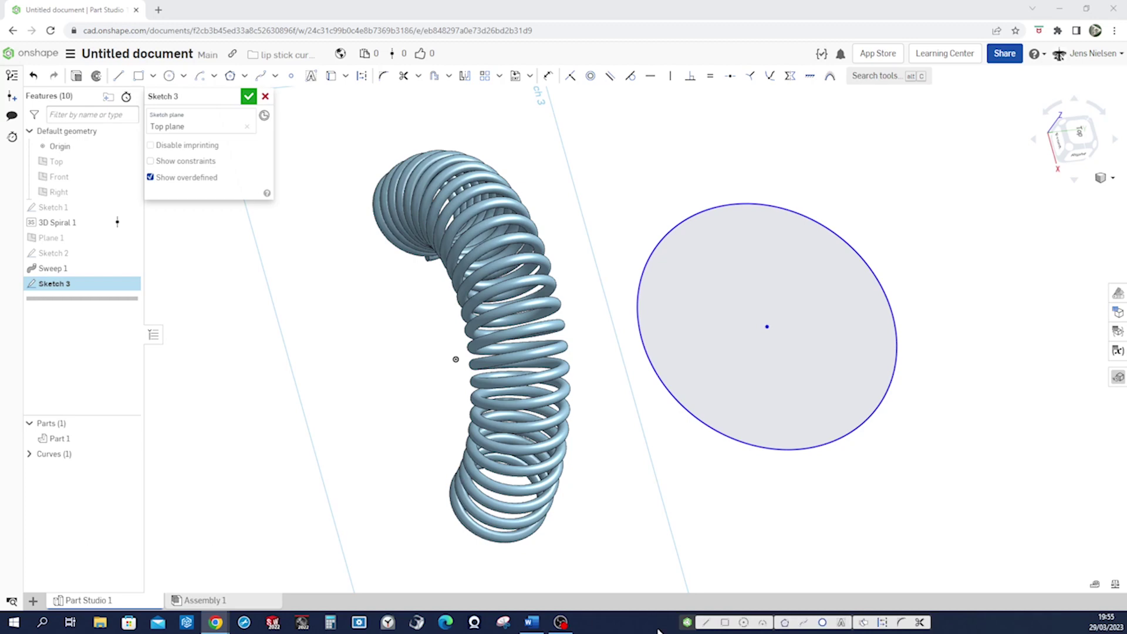
# Dimension the circle's diameter and set it to 144 mm.
pyautogui.press('u')
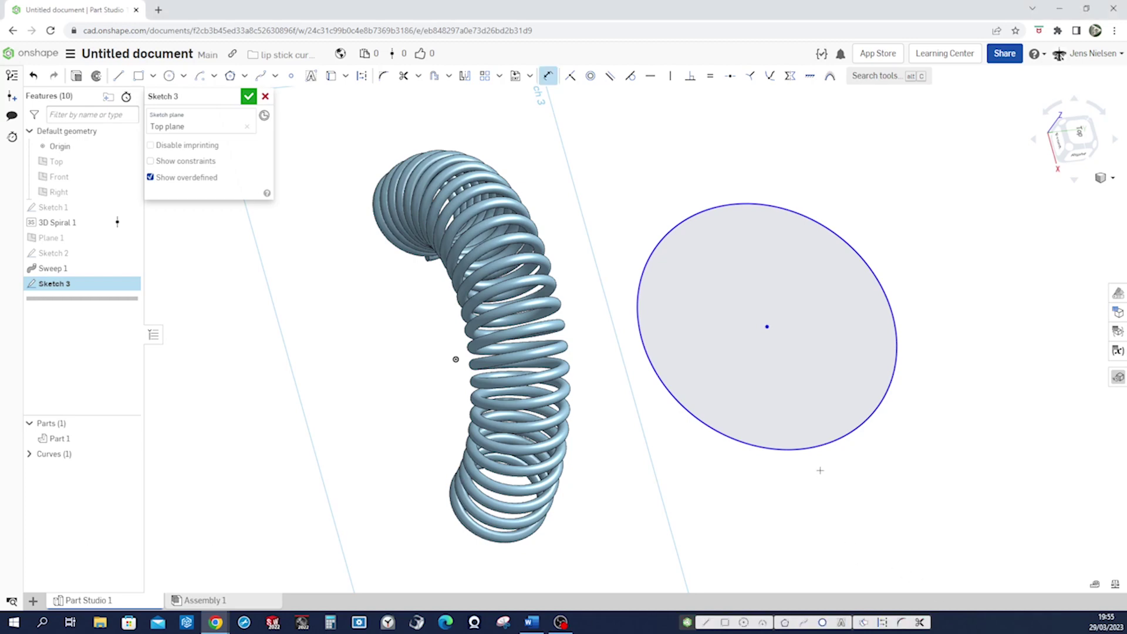
pyautogui.click(810, 447)
pyautogui.click(816, 480)
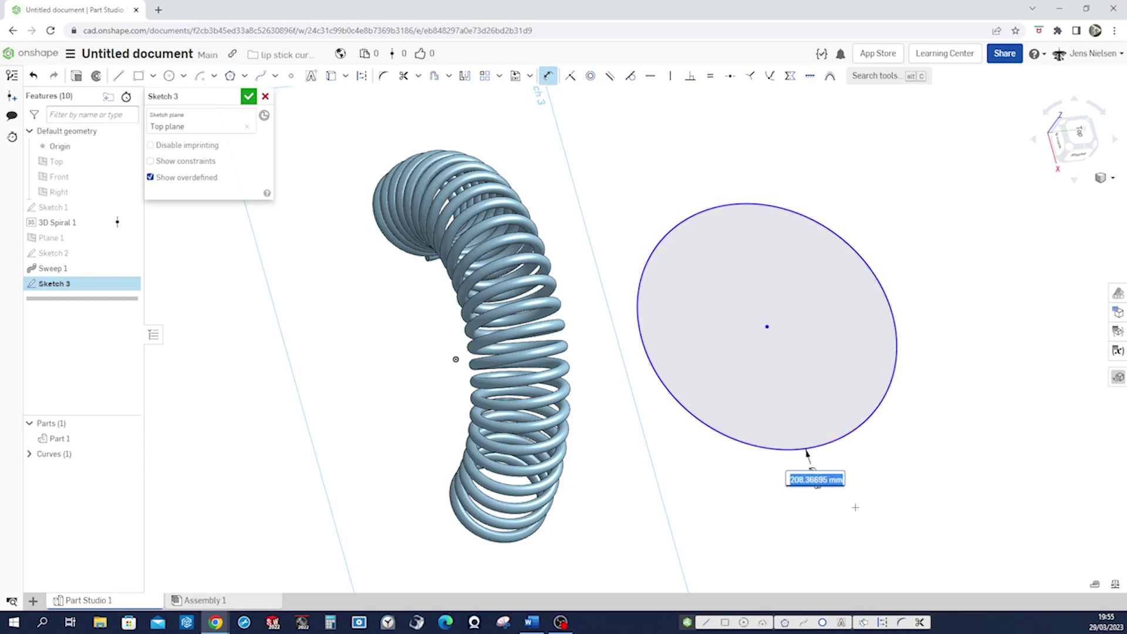
pyautogui.write('144')
pyautogui.press('Return')
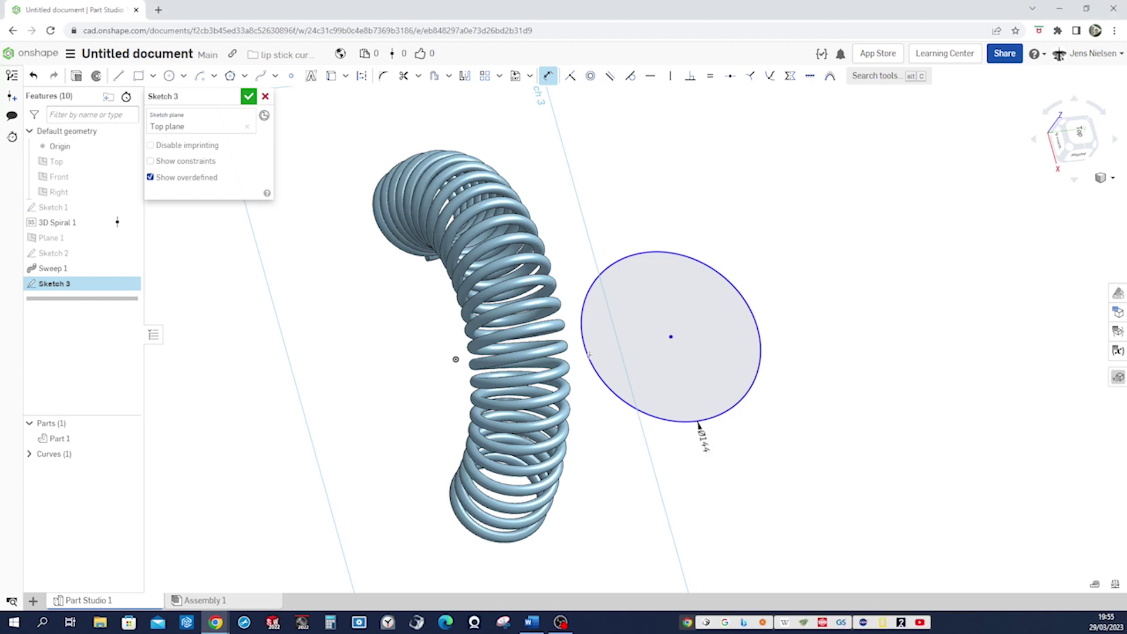
# Dimension the distance from the origin to the circle's centre as 288 mm and finish the sketch.
pyautogui.click(456, 359)
pyautogui.click(448, 336)
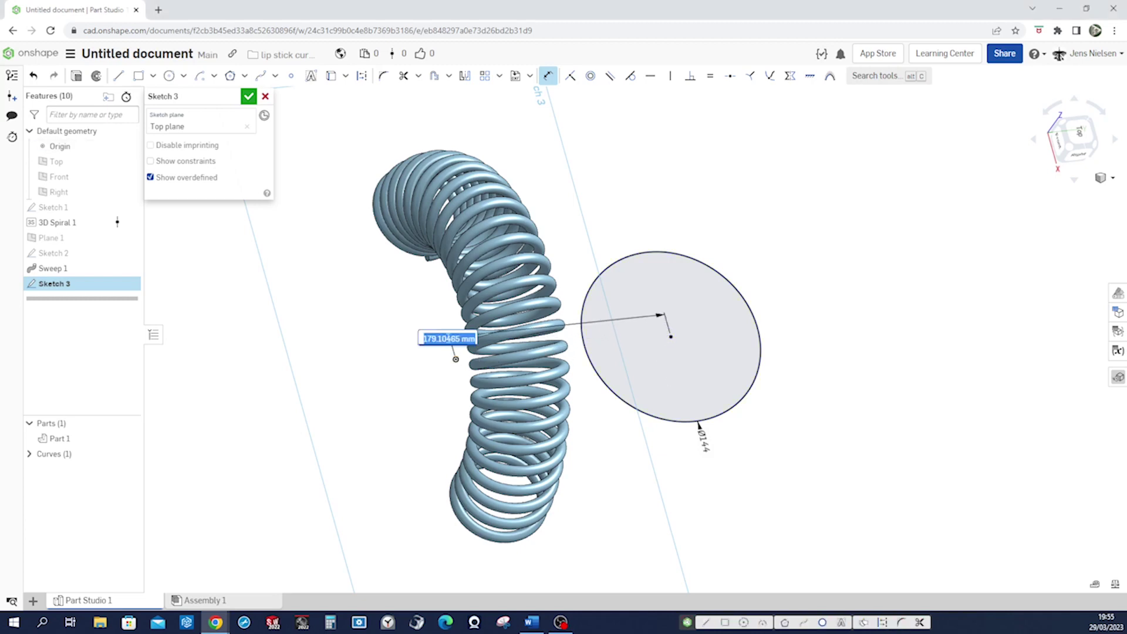
pyautogui.write('2')
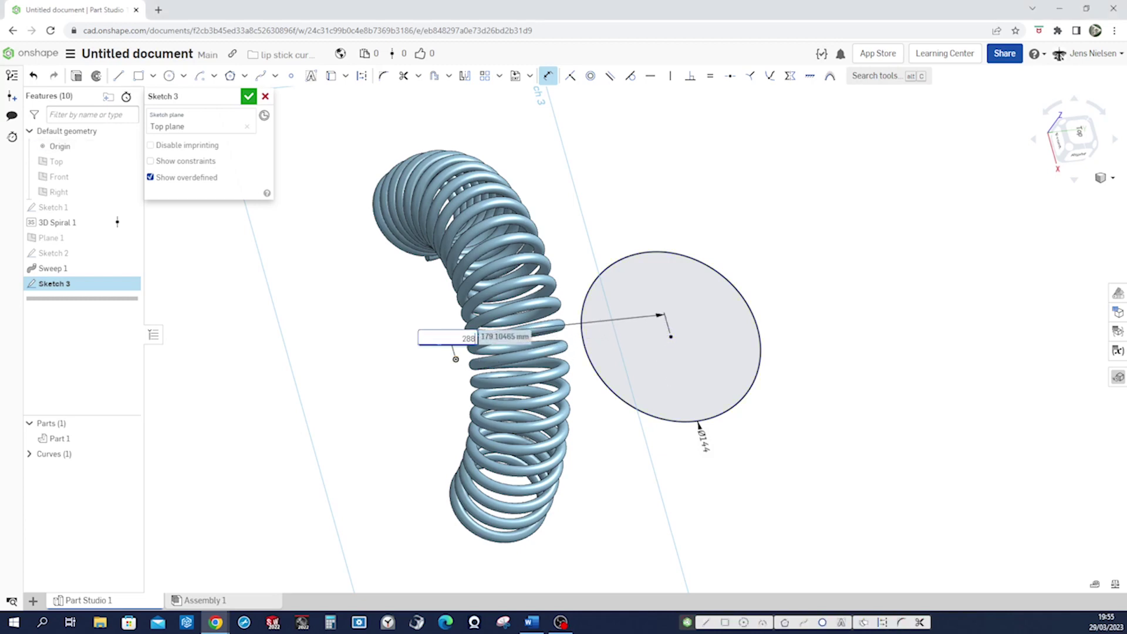
pyautogui.write('88')
pyautogui.press('Return')
pyautogui.click(248, 97)
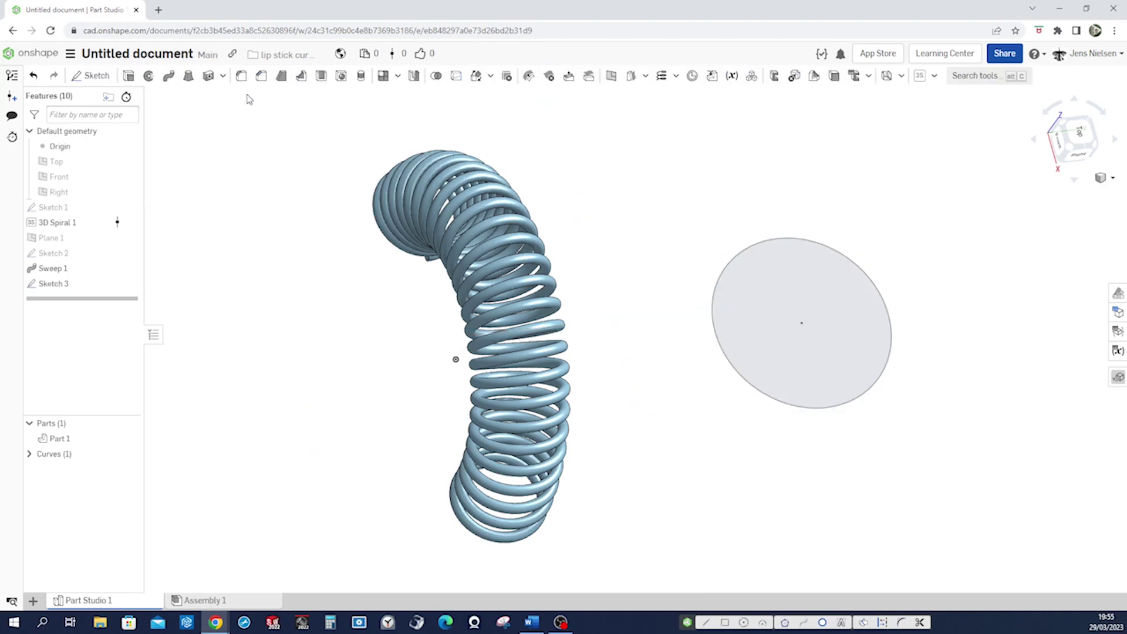
# Extrude the circle's edge as a new surface with a blind depth of 640 mm.
pyautogui.moveTo(254, 221); pyautogui.dragTo(226, 228, button='right')
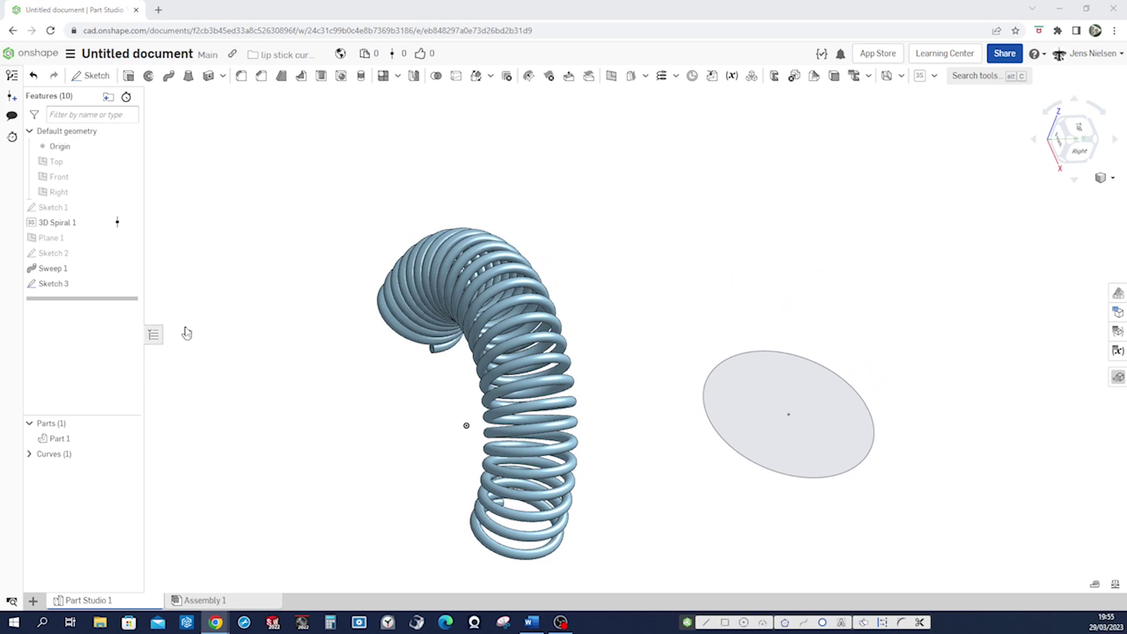
pyautogui.click(130, 78)
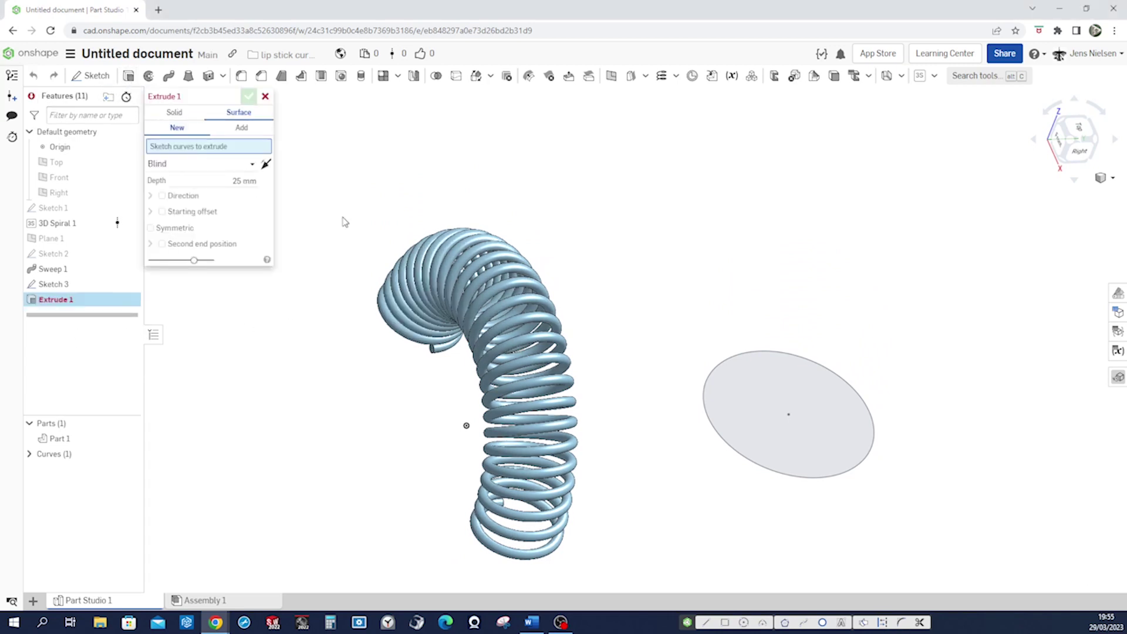
pyautogui.click(709, 370)
pyautogui.press('Tab')
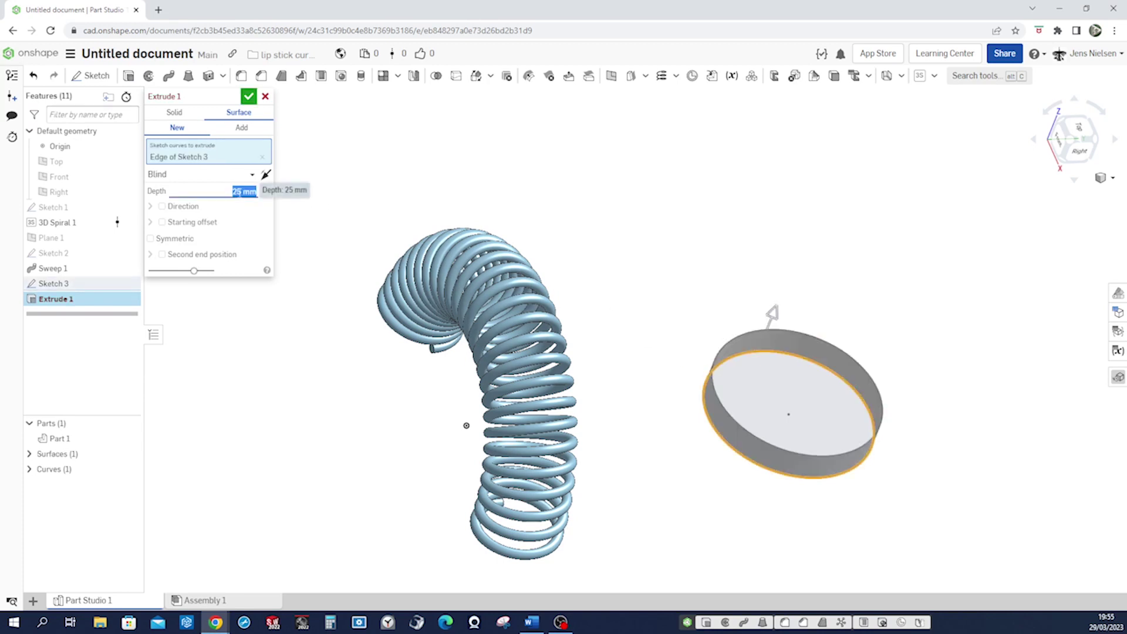
pyautogui.write('64')
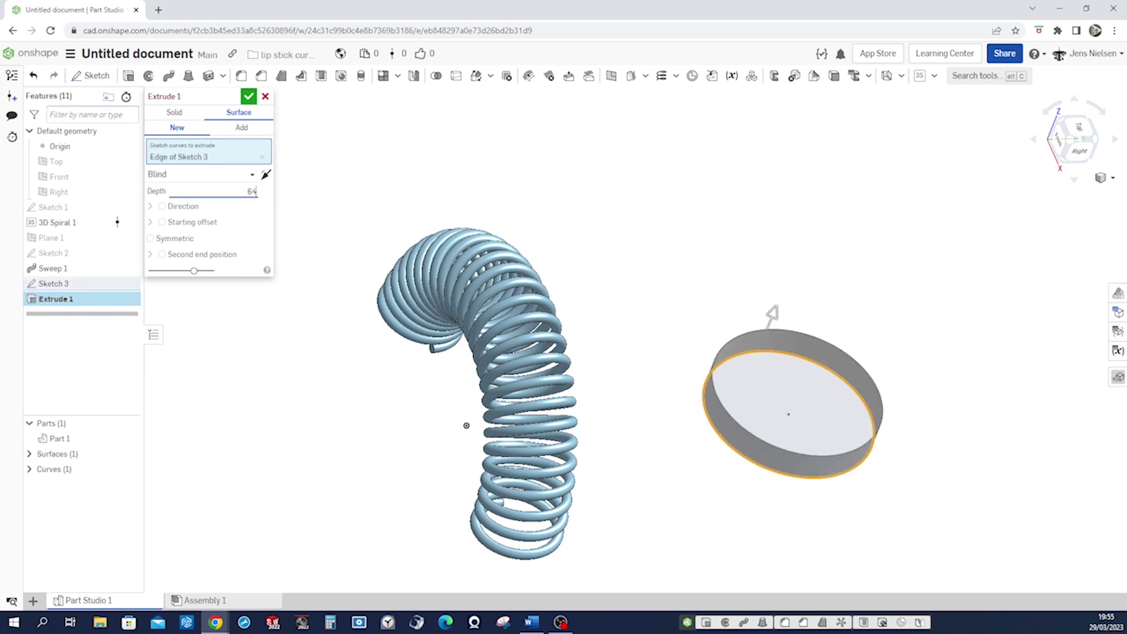
pyautogui.write('0')
pyautogui.press('Return')
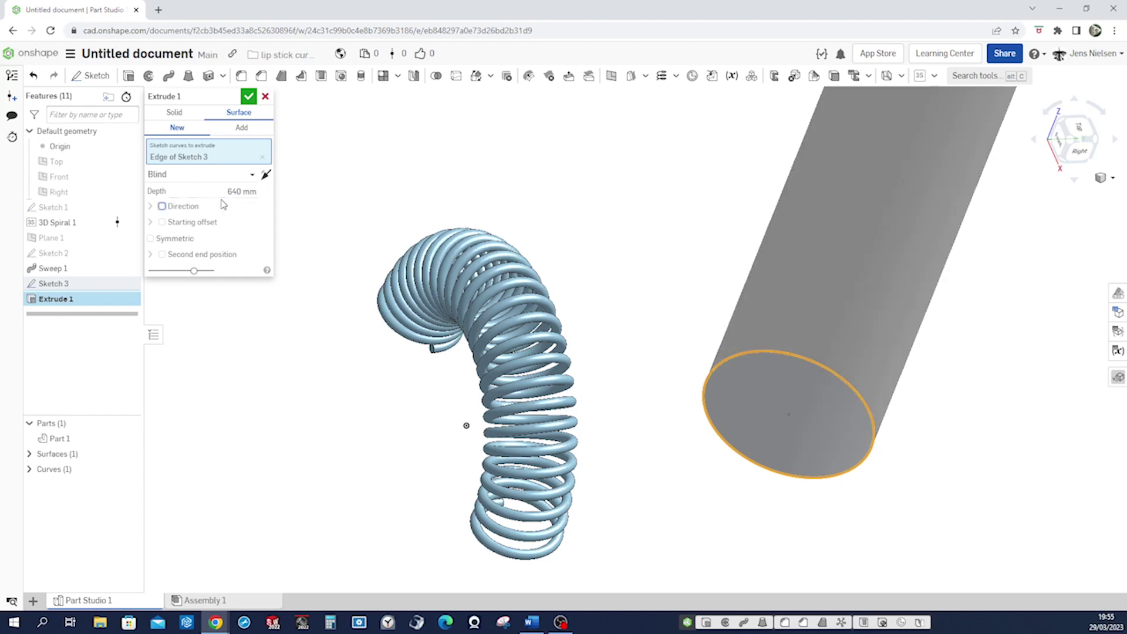
pyautogui.click(248, 96)
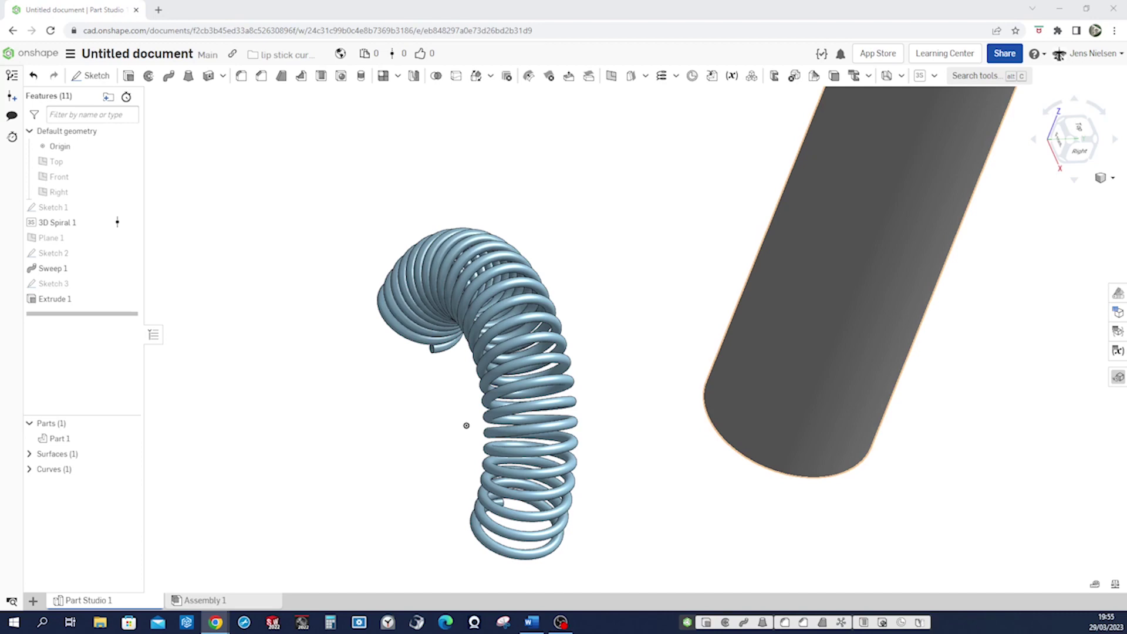
# Create a clockwise helix defined by turns on the extruded cylindrical face, with 1 revolution.
pyautogui.moveTo(653, 281); pyautogui.dragTo(599, 321, button='middle')
pyautogui.scroll(-1, 627, 231)
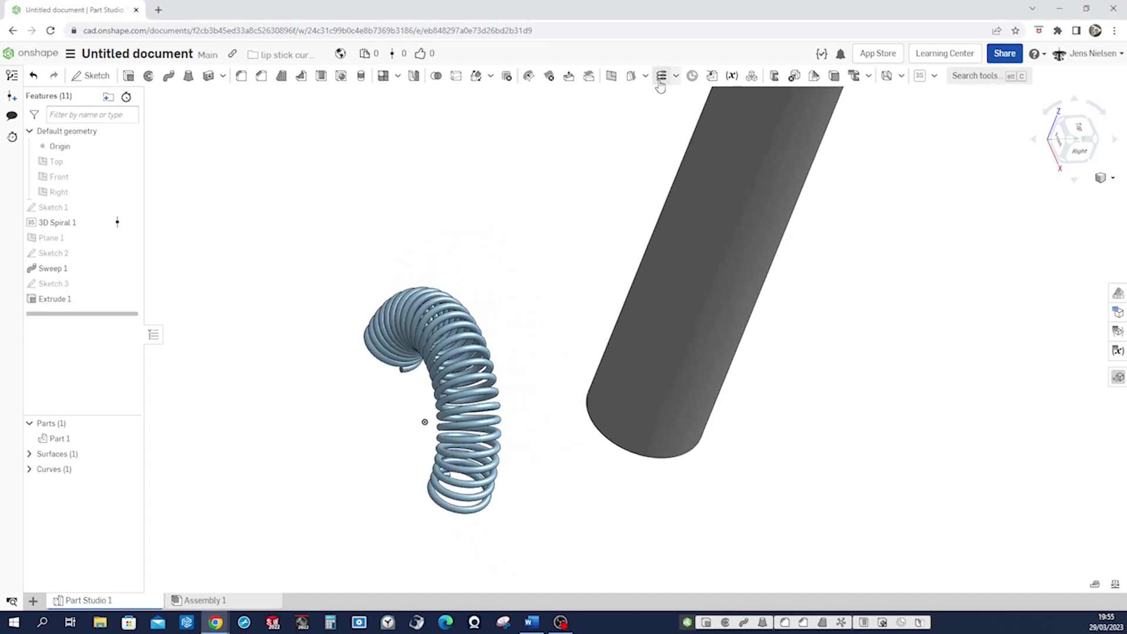
pyautogui.click(661, 75)
pyautogui.click(673, 274)
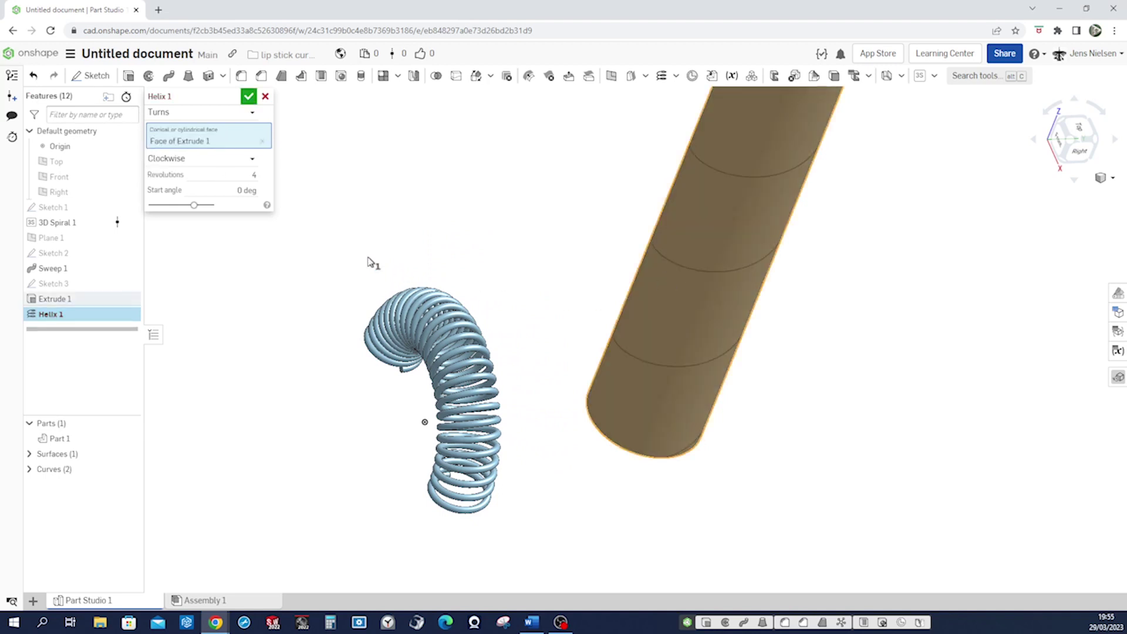
pyautogui.click(254, 174)
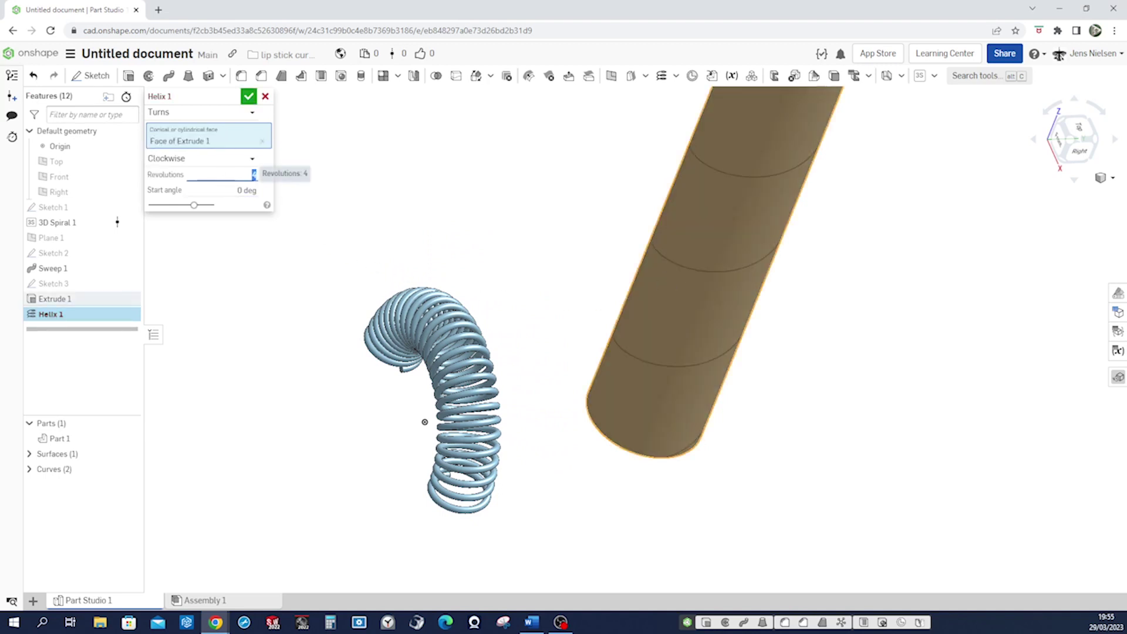
pyautogui.write('1')
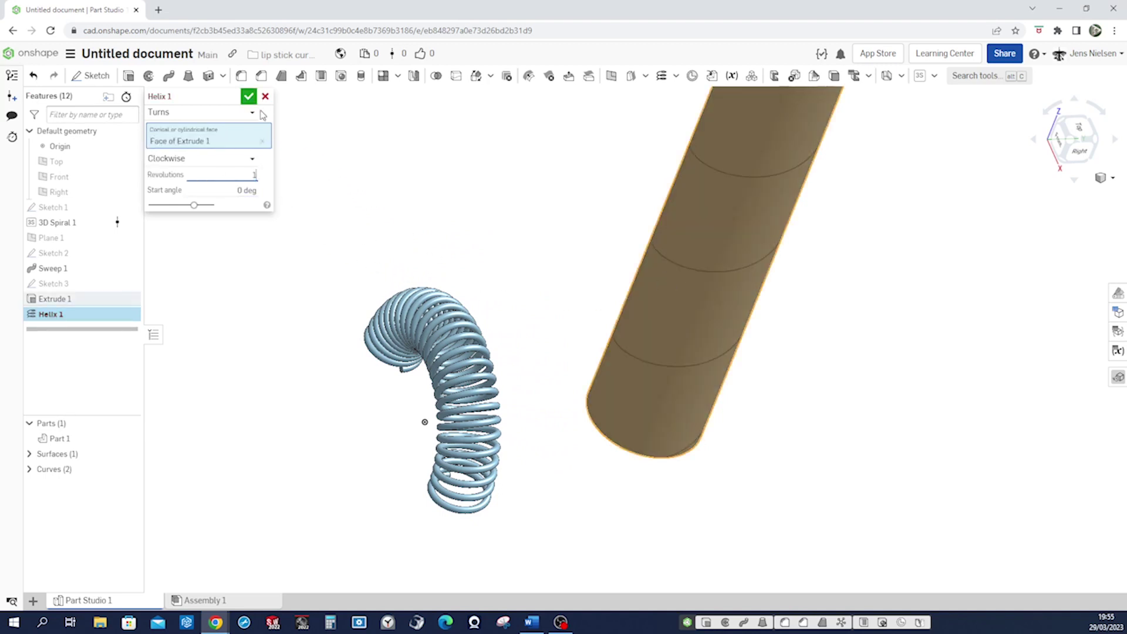
pyautogui.click(248, 98)
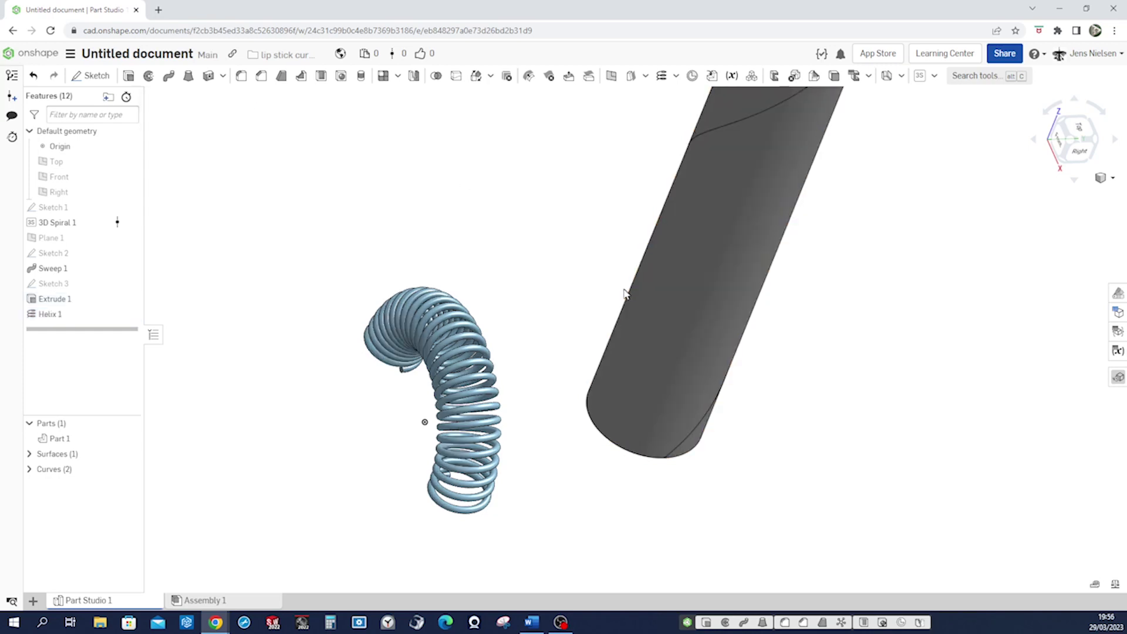
# Create a 3D Spiral along the helix edge with a radius of 34 mm and 34 revolutions.
pyautogui.press('Down')
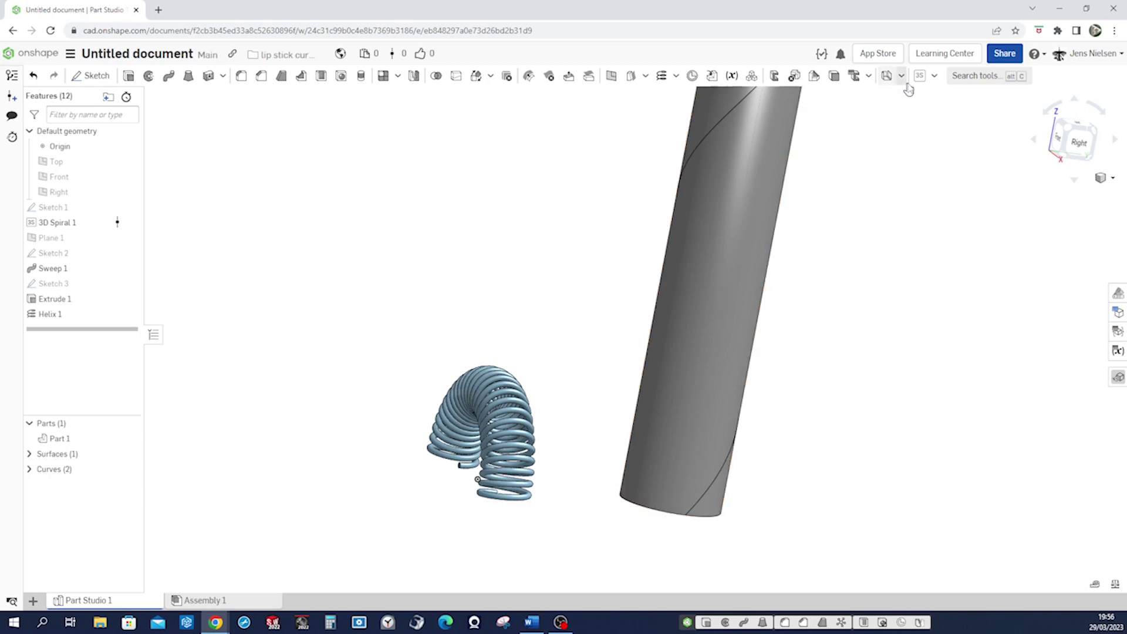
pyautogui.click(934, 76)
pyautogui.click(930, 97)
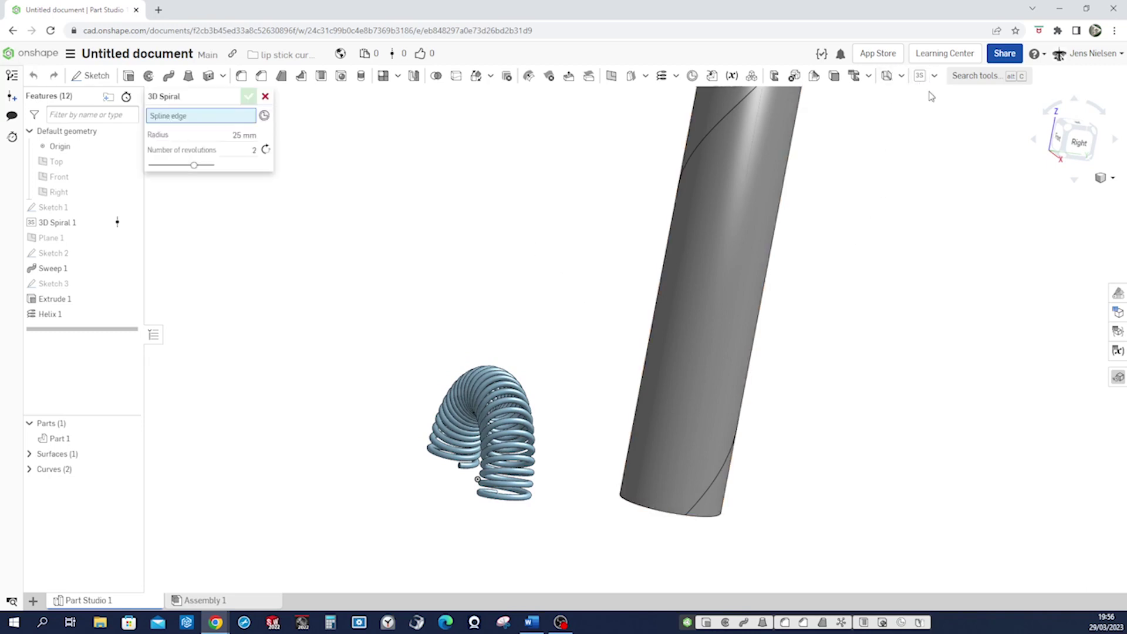
pyautogui.click(698, 509)
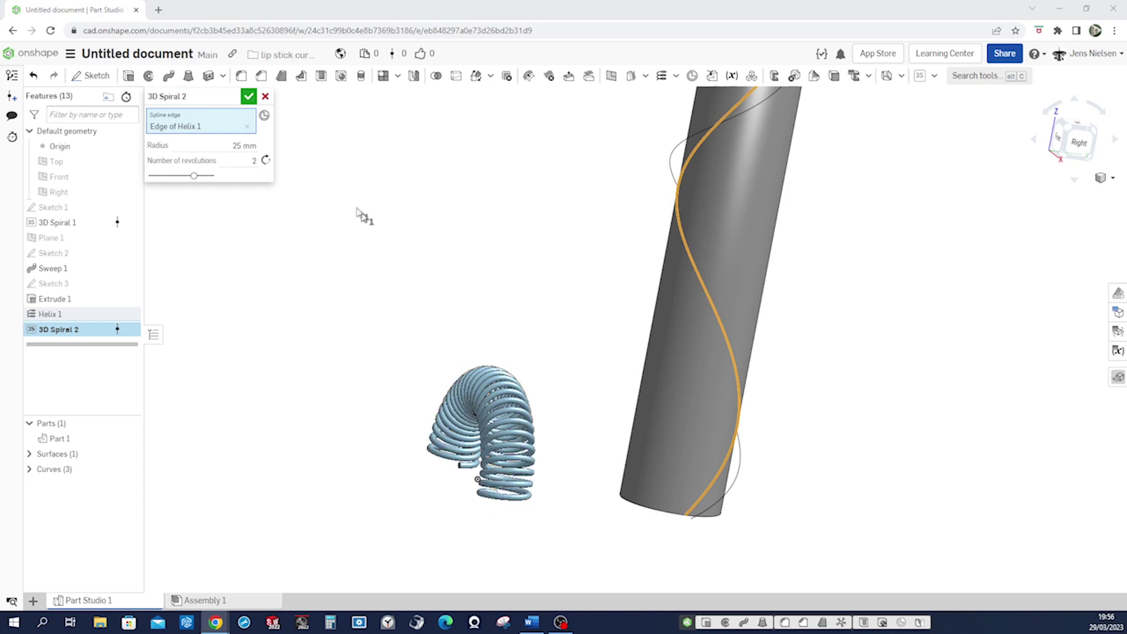
pyautogui.click(245, 145)
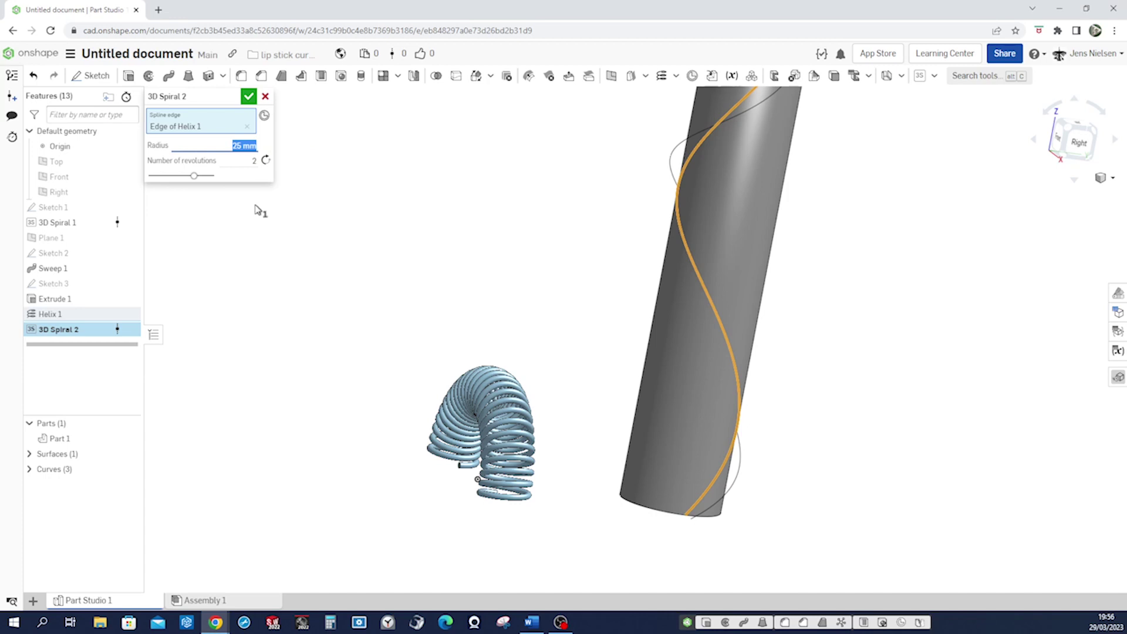
pyautogui.write('34')
pyautogui.press('Tab')
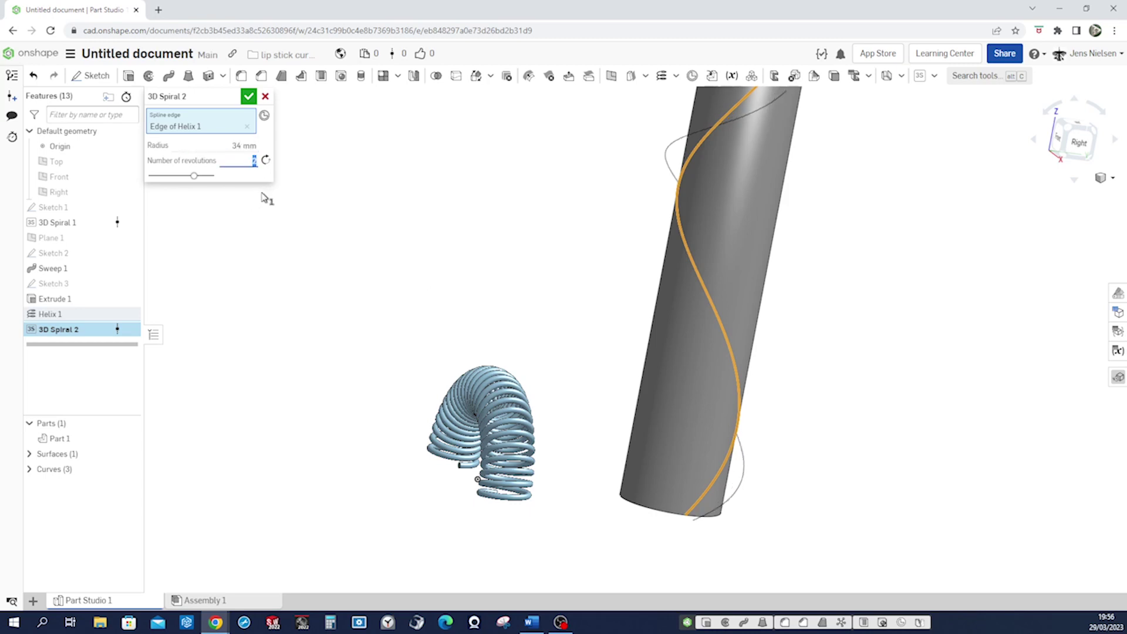
pyautogui.write('34')
pyautogui.click(249, 97)
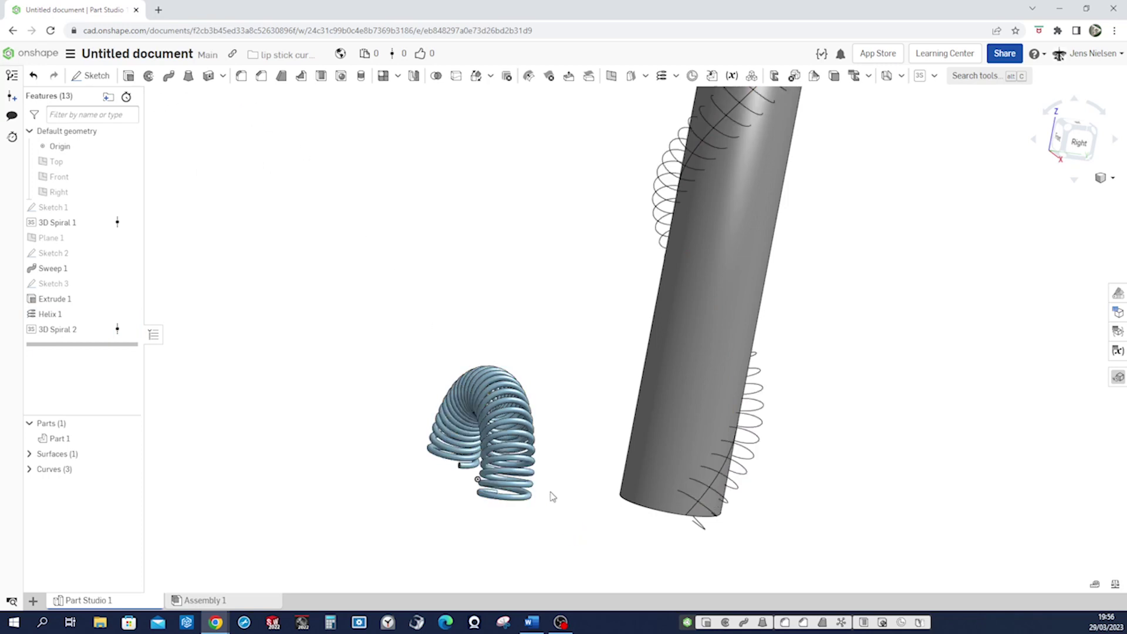
# Hide the extruded cylindrical surface and the helix curve, leaving the new spiral shown.
pyautogui.moveTo(745, 522); pyautogui.dragTo(848, 495, button='right')
pyautogui.scroll(-3, 848, 496)
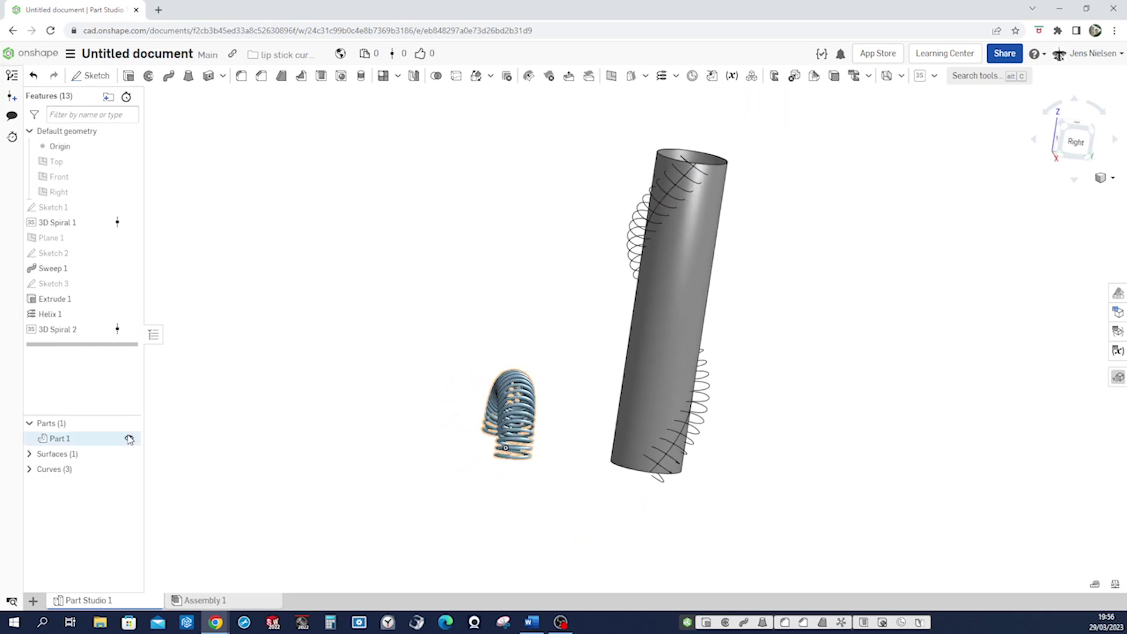
pyautogui.click(130, 454)
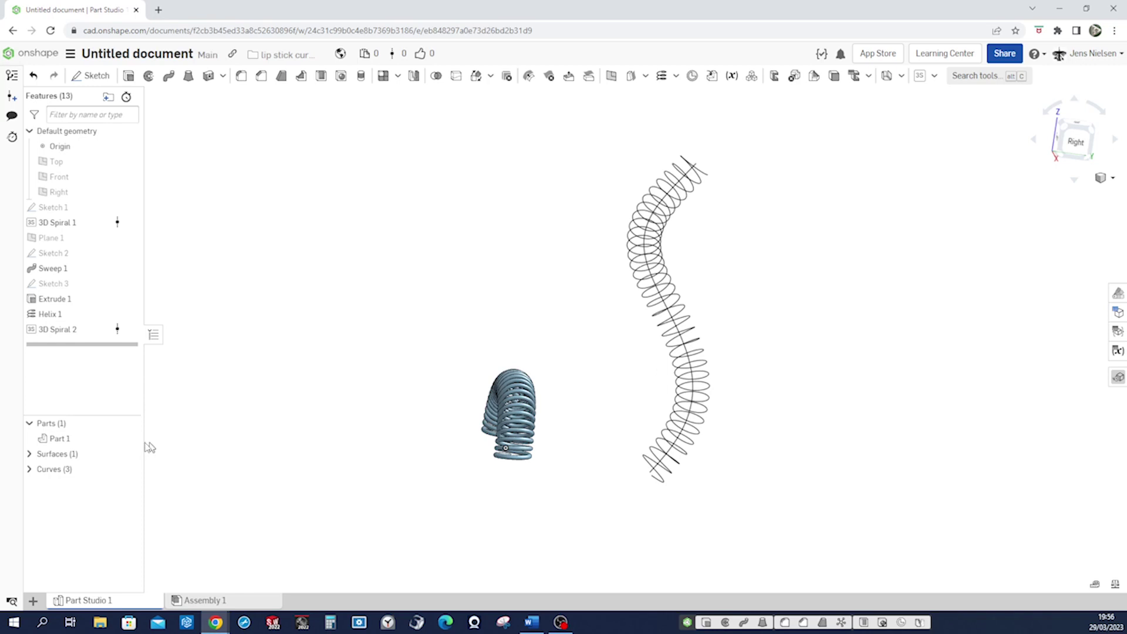
pyautogui.click(29, 469)
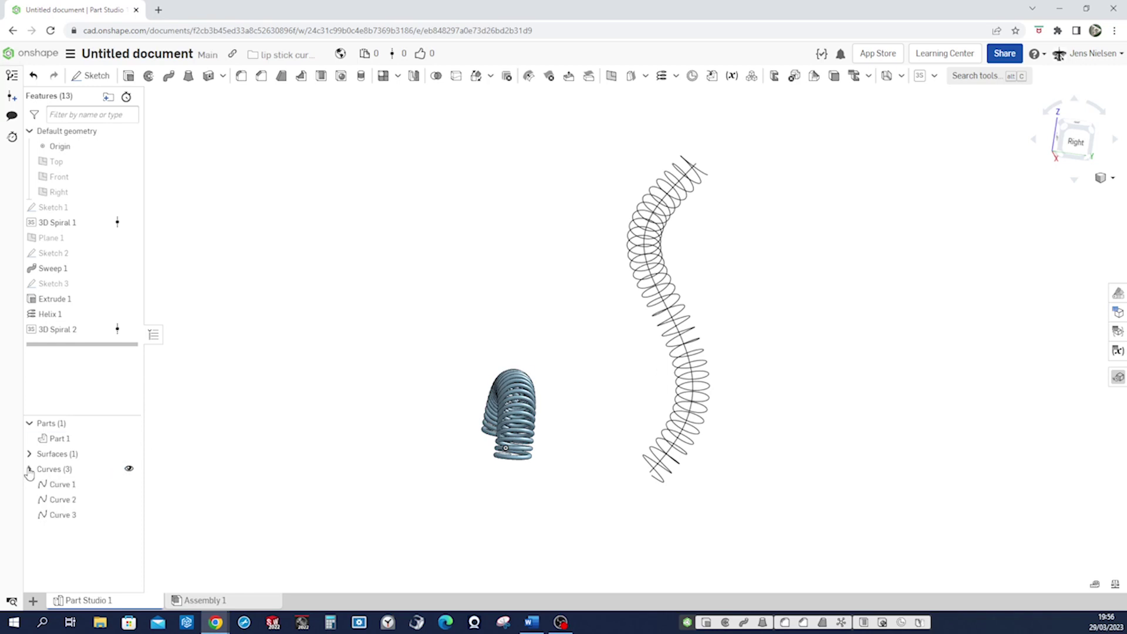
pyautogui.click(130, 499)
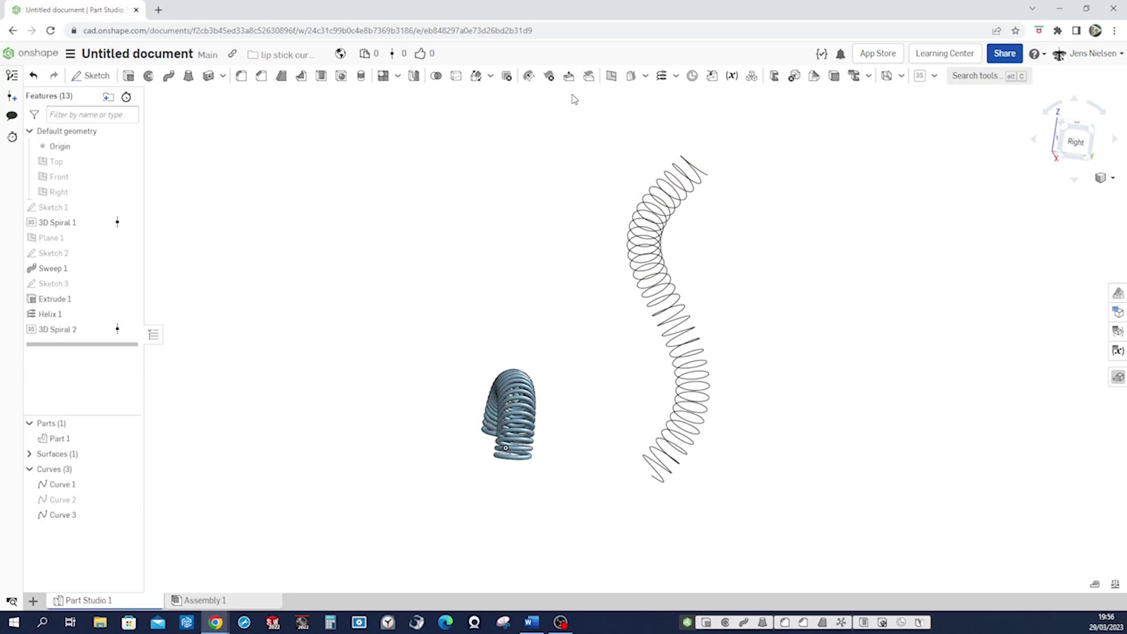
# Create a curve point plane through the lower end vertex of the new spiral.
pyautogui.click(611, 76)
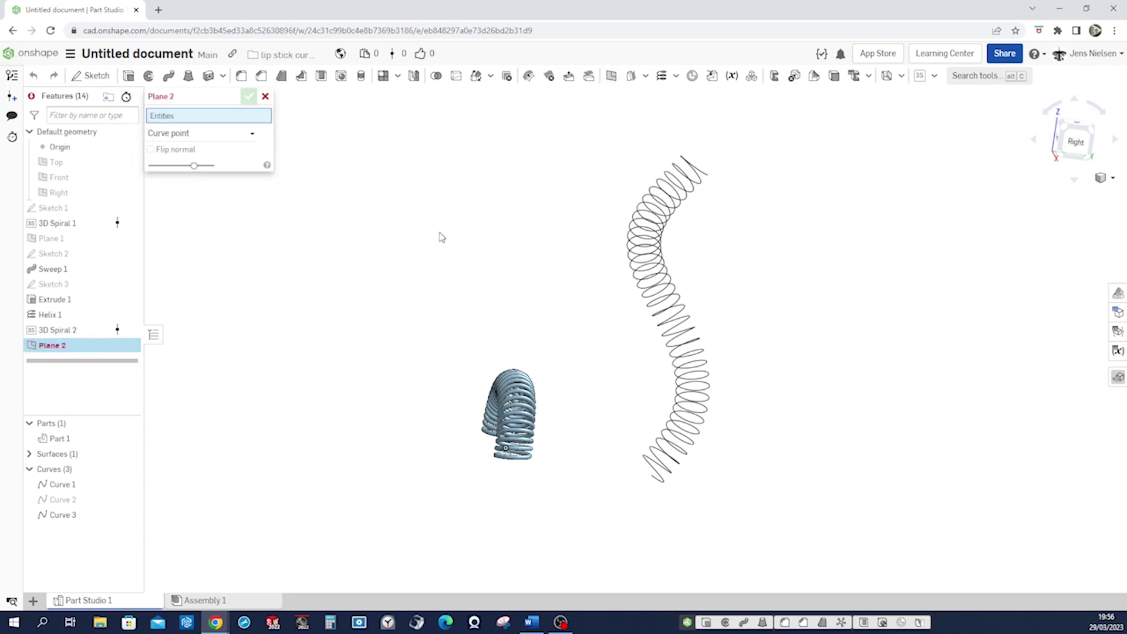
pyautogui.scroll(5, 599, 367)
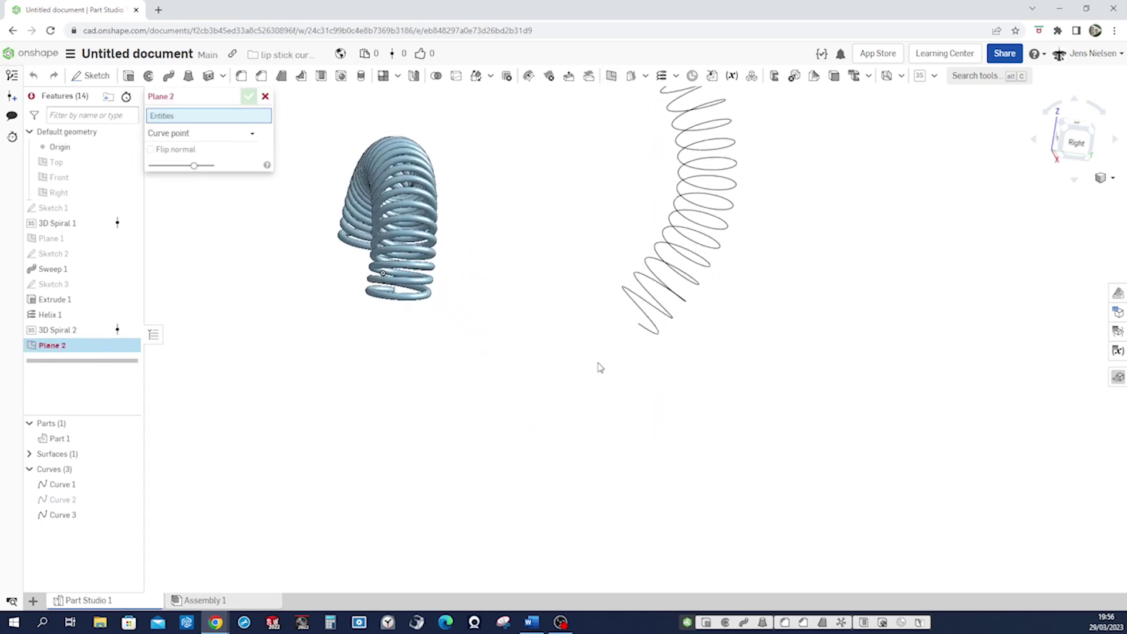
pyautogui.click(592, 318)
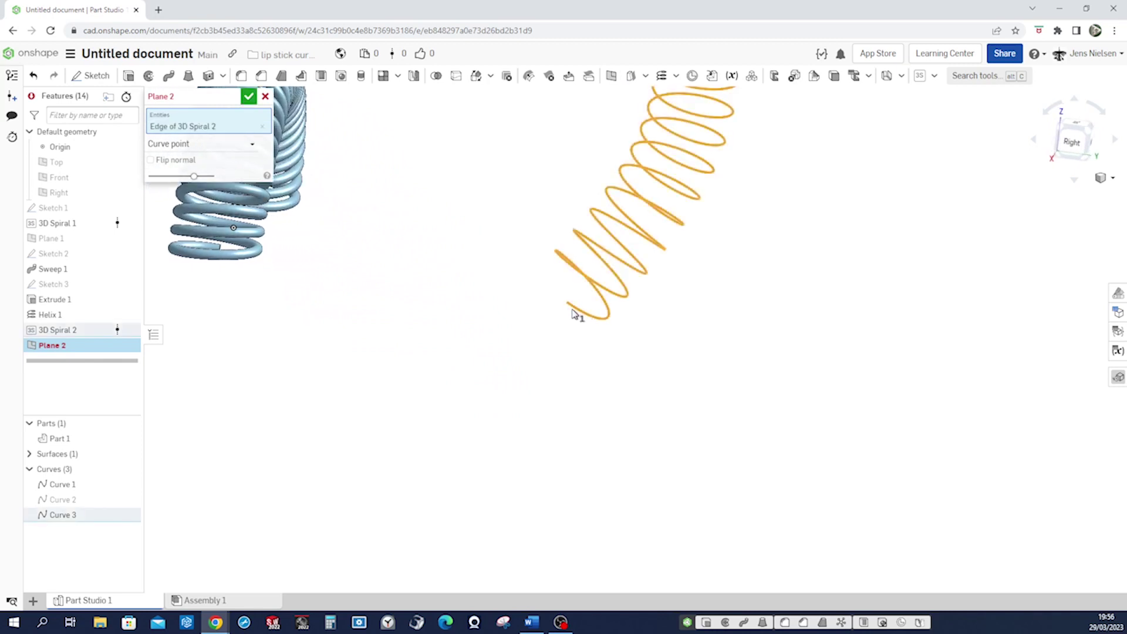
pyautogui.click(569, 307)
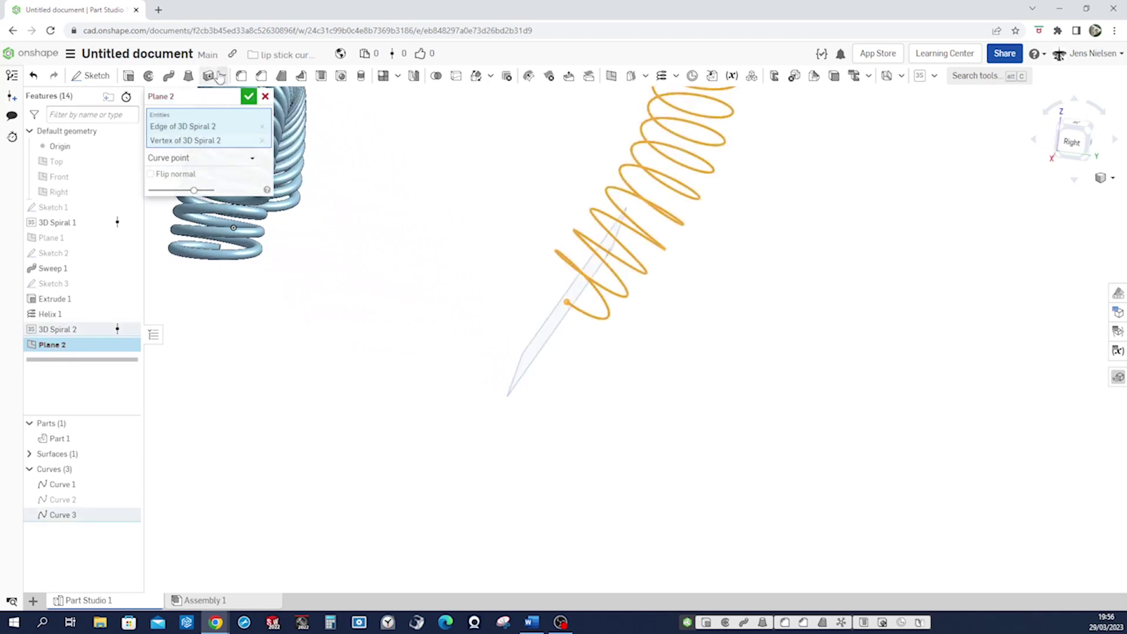
pyautogui.click(247, 97)
# Start a sketch on the new plane and draw a circle about 21.5 mm in diameter near the spiral's lower end.
pyautogui.moveTo(373, 217); pyautogui.dragTo(411, 317, button='right')
pyautogui.press('s')
pyautogui.click(428, 306)
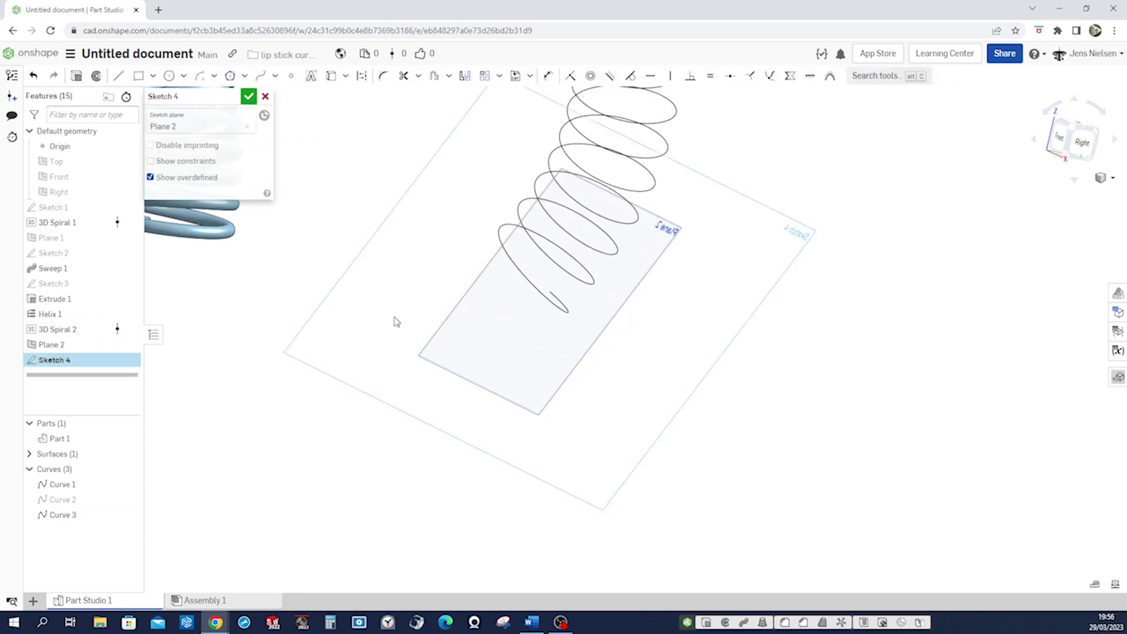
pyautogui.press('s')
pyautogui.click(433, 325)
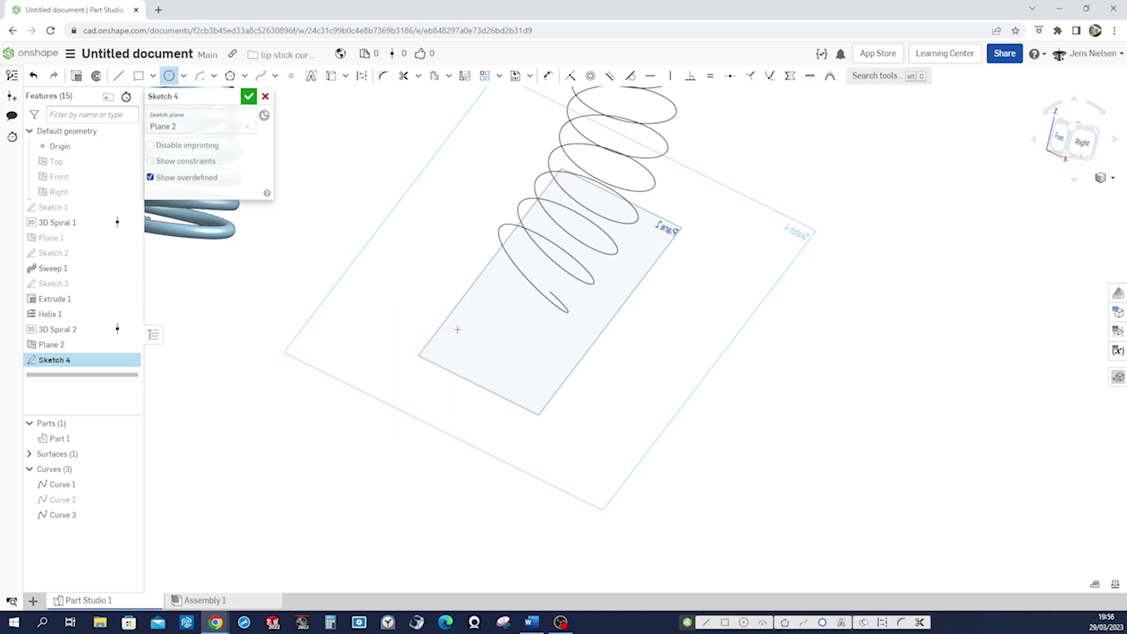
pyautogui.click(493, 332)
pyautogui.click(497, 347)
pyautogui.press('Escape')
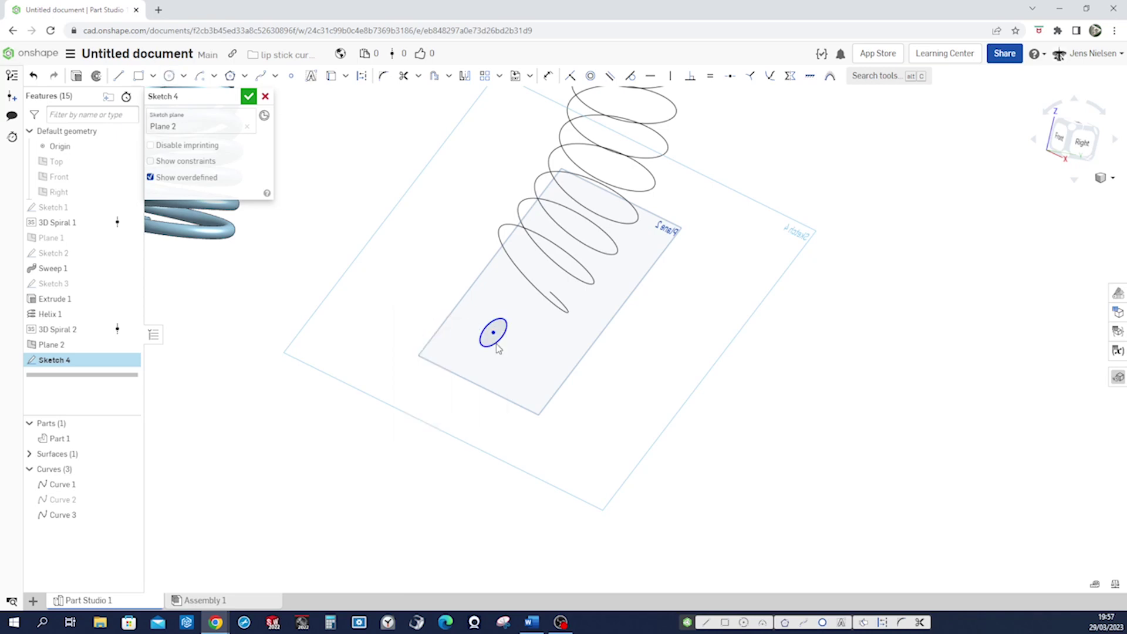
# Dimension the circle's diameter and set it to 8 mm.
pyautogui.press('u')
pyautogui.click(470, 356)
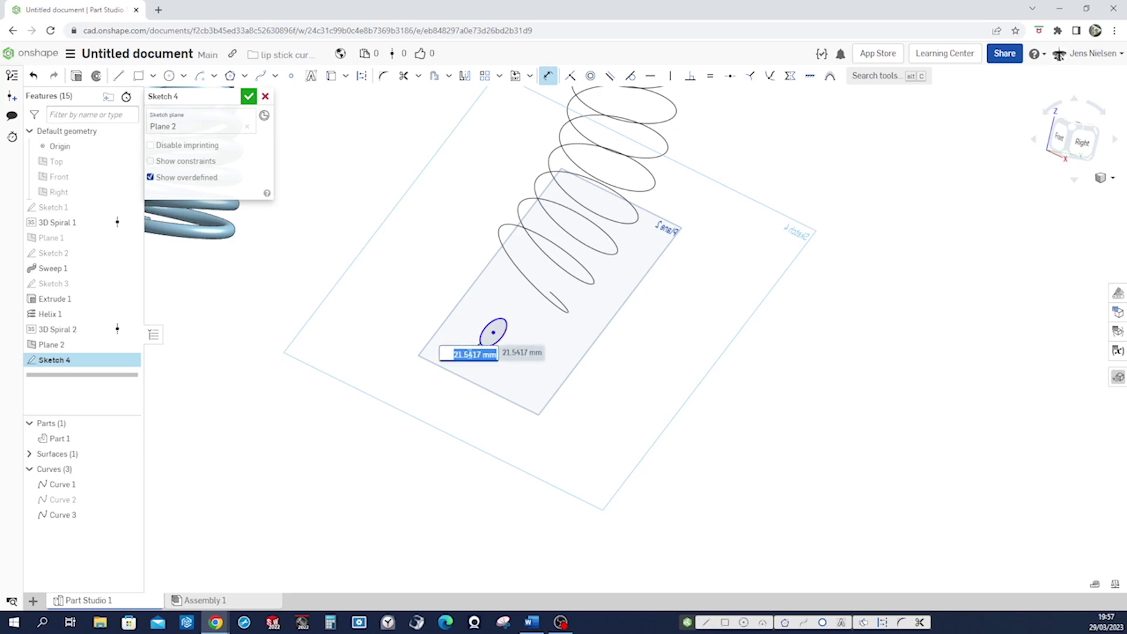
pyautogui.write('8')
pyautogui.press('Return')
# Make the circle's centre coincident with the spiral's lower end point and finish the sketch.
pyautogui.press('i')
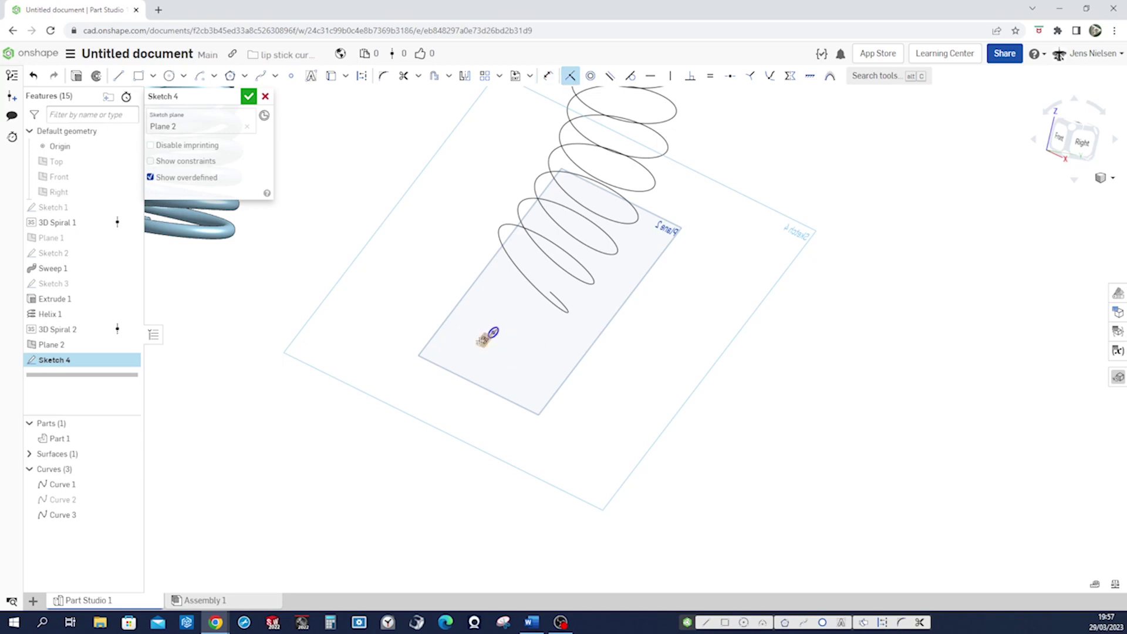
pyautogui.scroll(3, 530, 349)
pyautogui.scroll(3, 531, 350)
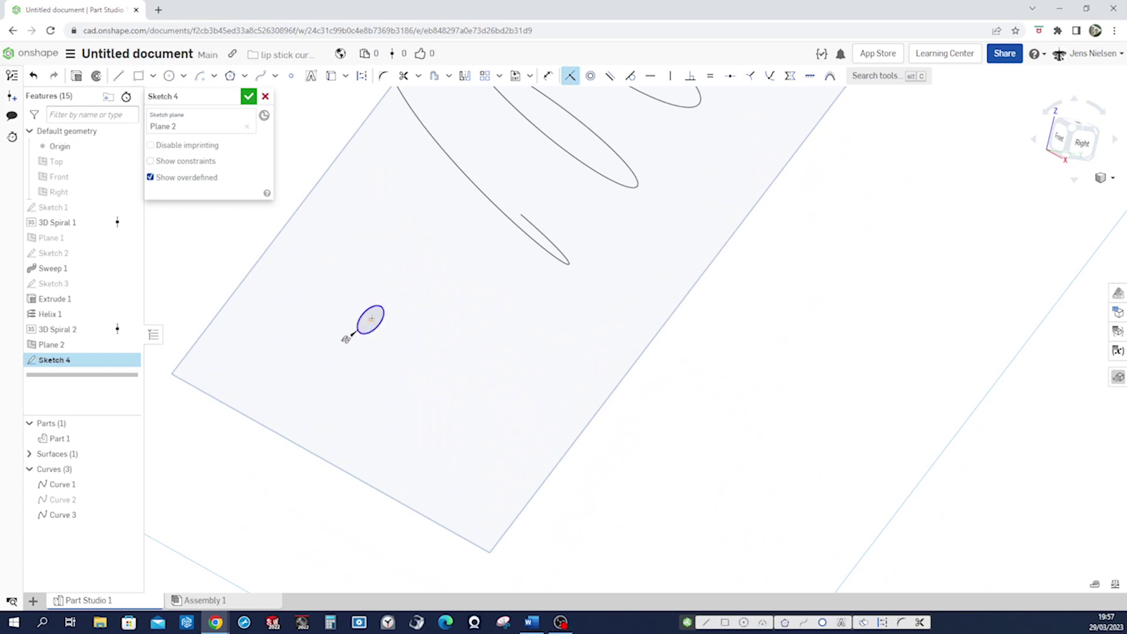
pyautogui.click(509, 220)
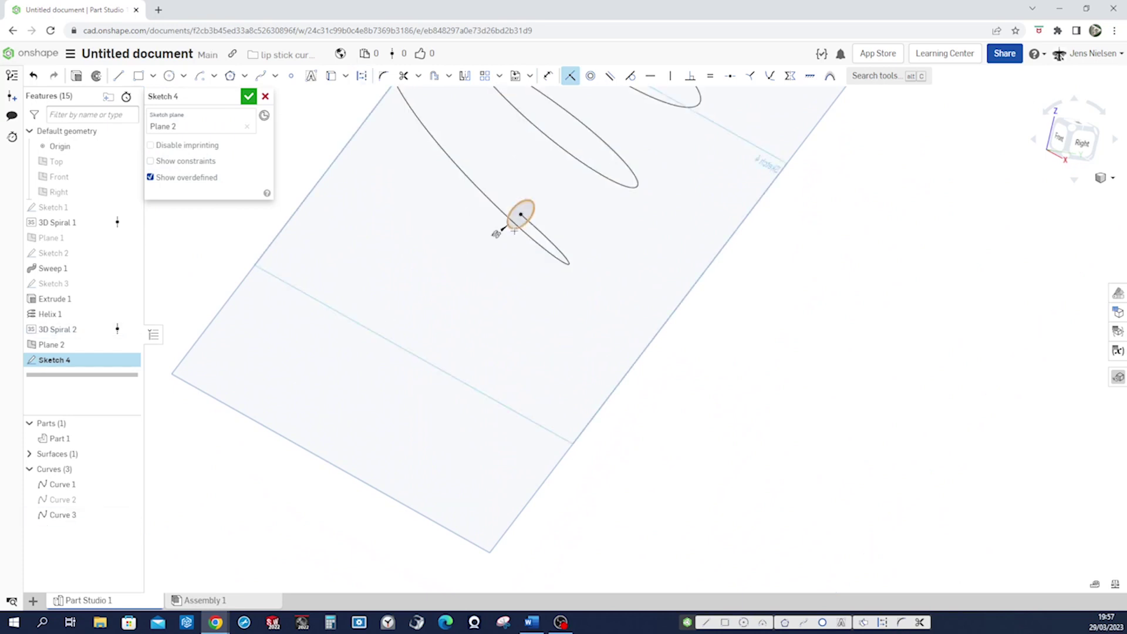
pyautogui.scroll(-3, 626, 368)
pyautogui.click(248, 96)
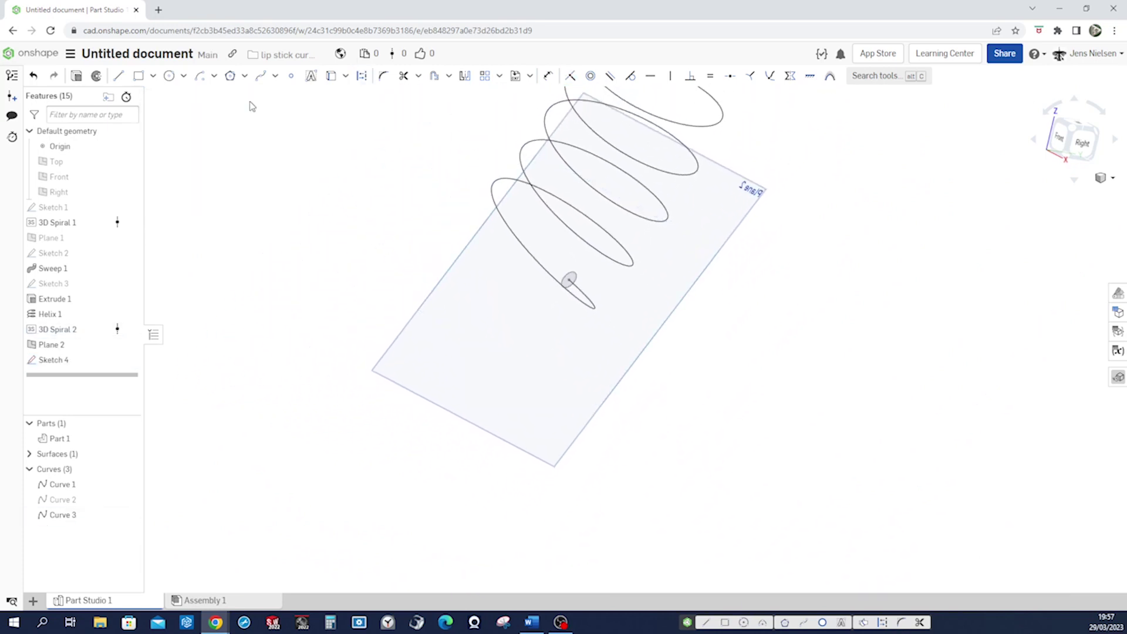
# Sweep the 8 mm circle along the second spiral as a new solid and hide the planes.
pyautogui.click(167, 77)
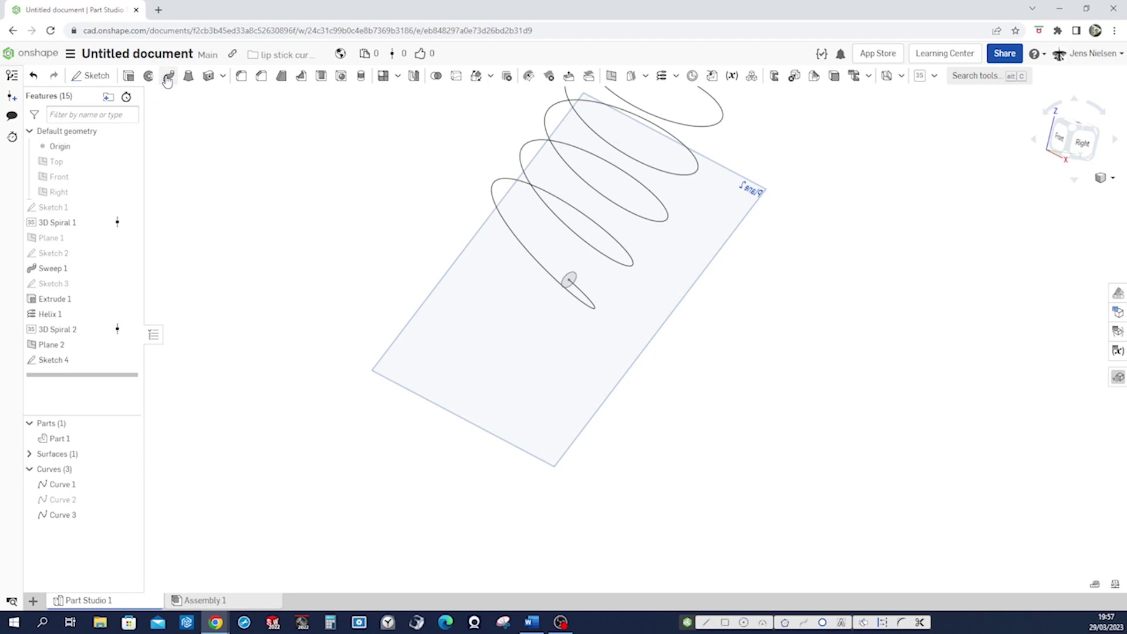
pyautogui.click(570, 280)
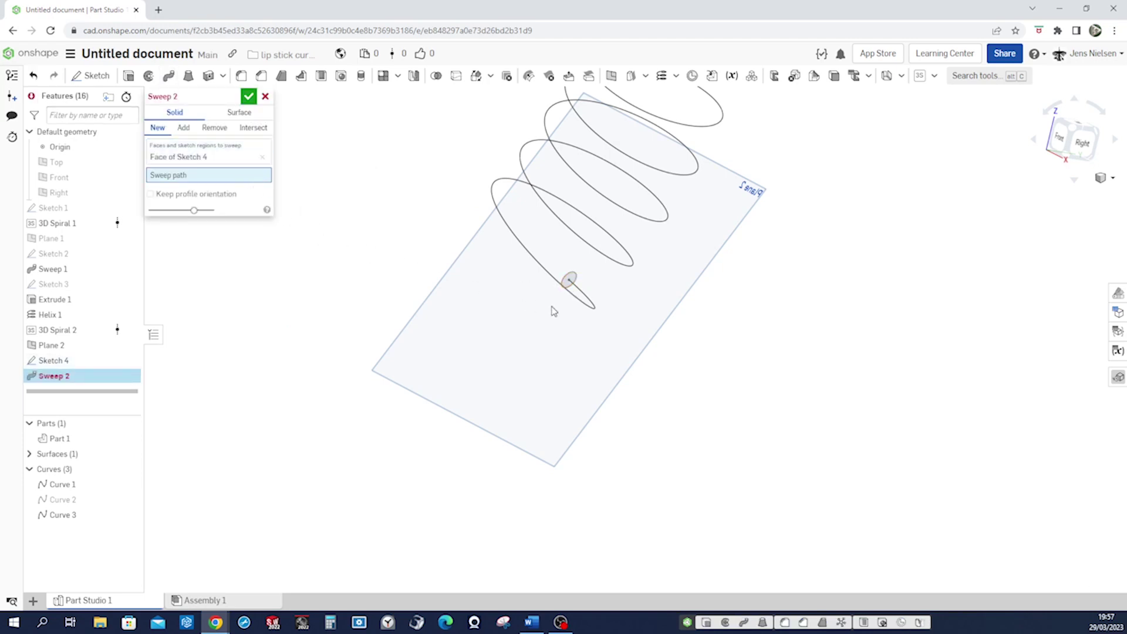
pyautogui.click(586, 309)
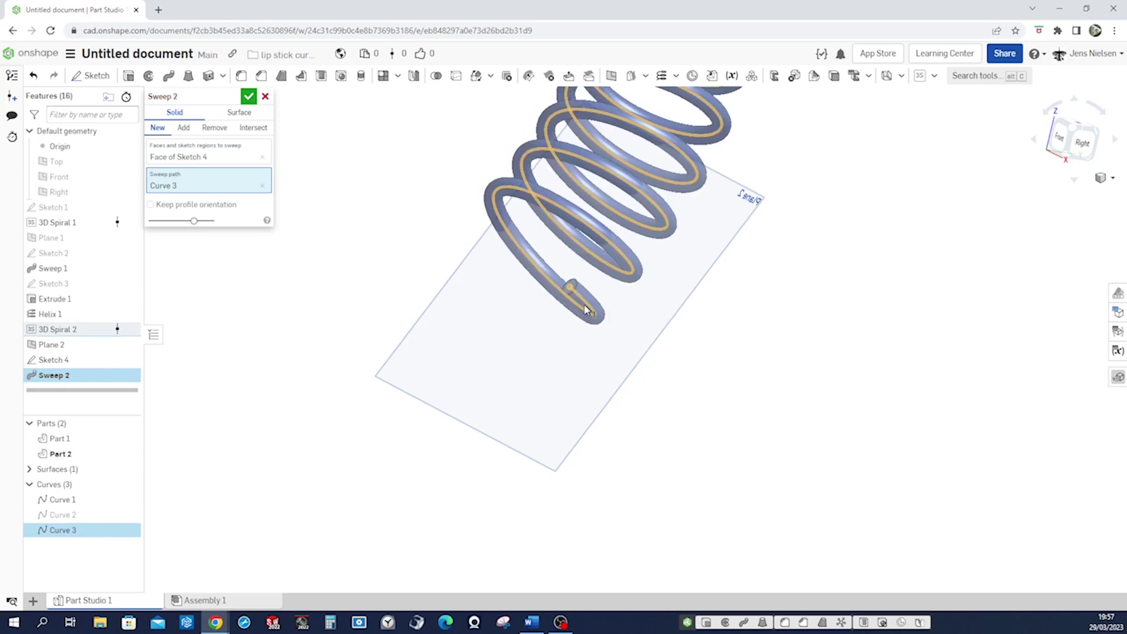
pyautogui.click(248, 97)
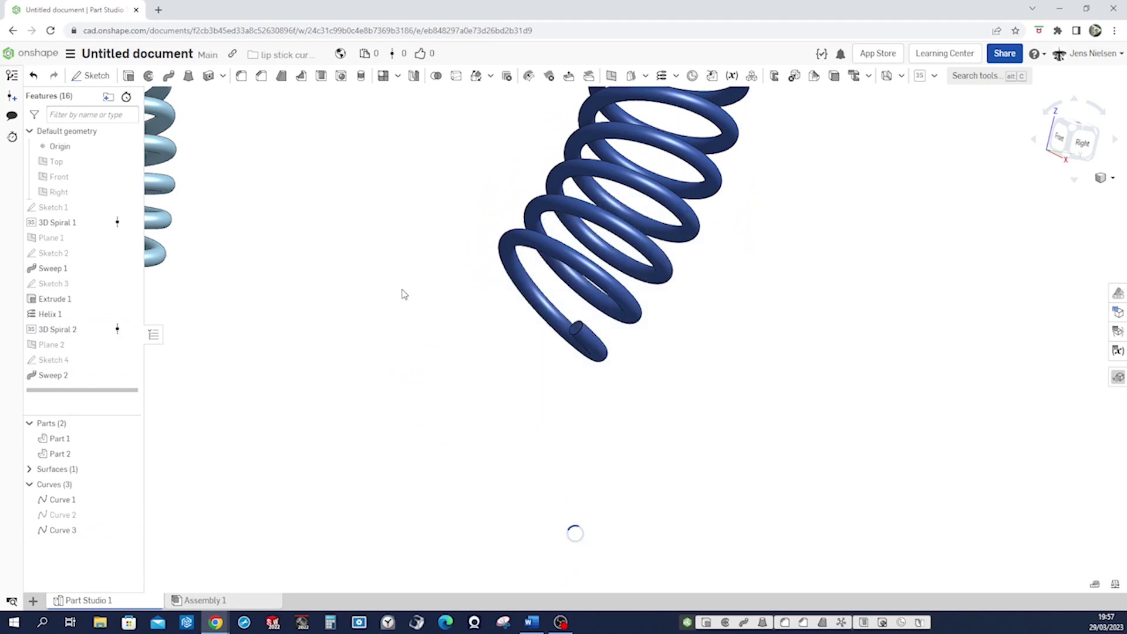
pyautogui.press('p')
pyautogui.press('f')
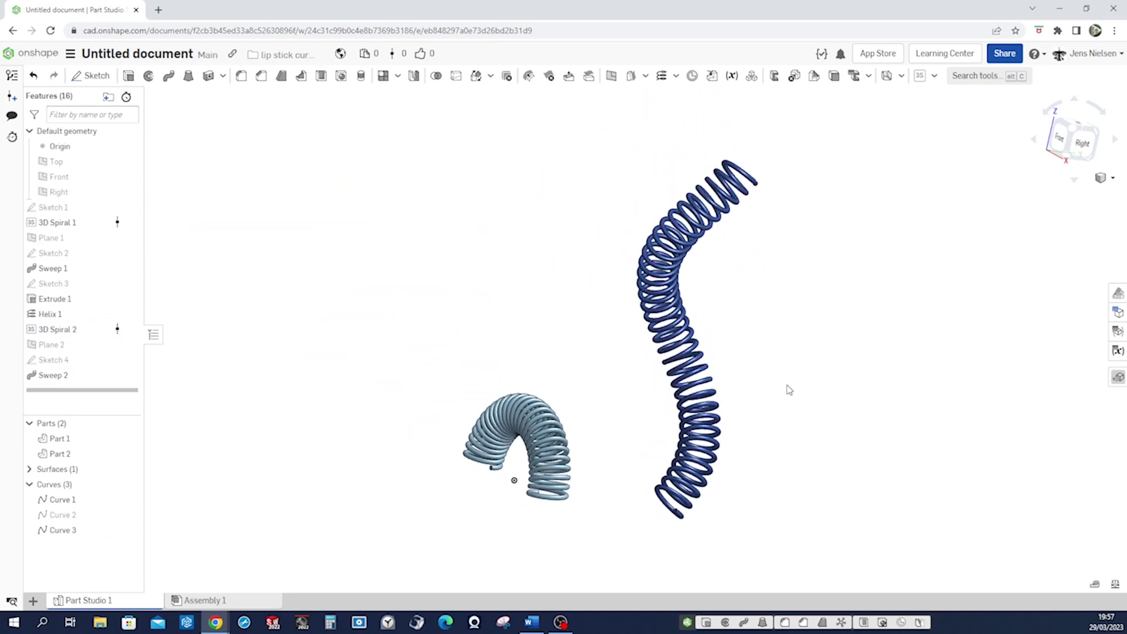
# Examine the coils of the arc-based and helix-based springs from several angles.
pyautogui.scroll(5, 790, 390)
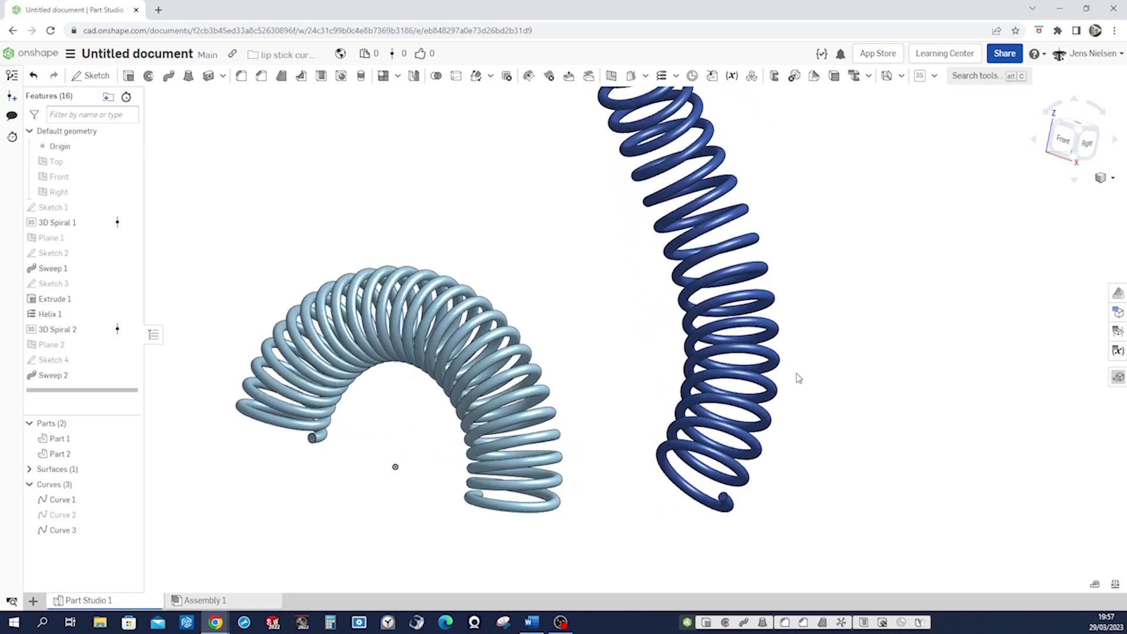
pyautogui.press('Left')
pyautogui.press('Left')
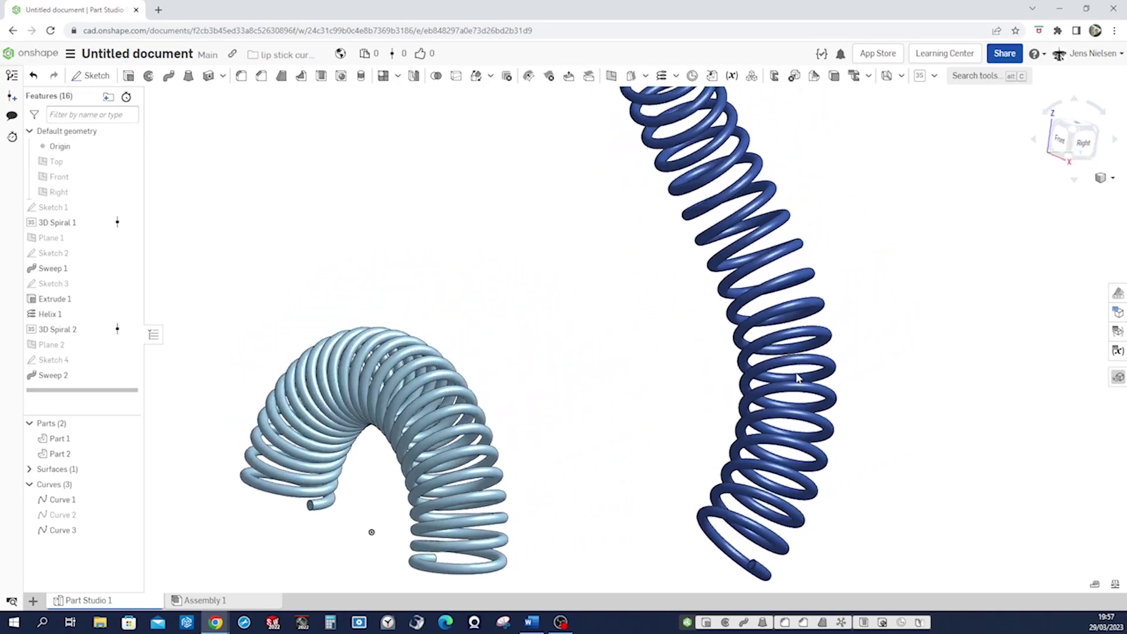
pyautogui.press('Left')
pyautogui.press('Left')
pyautogui.press('Left')
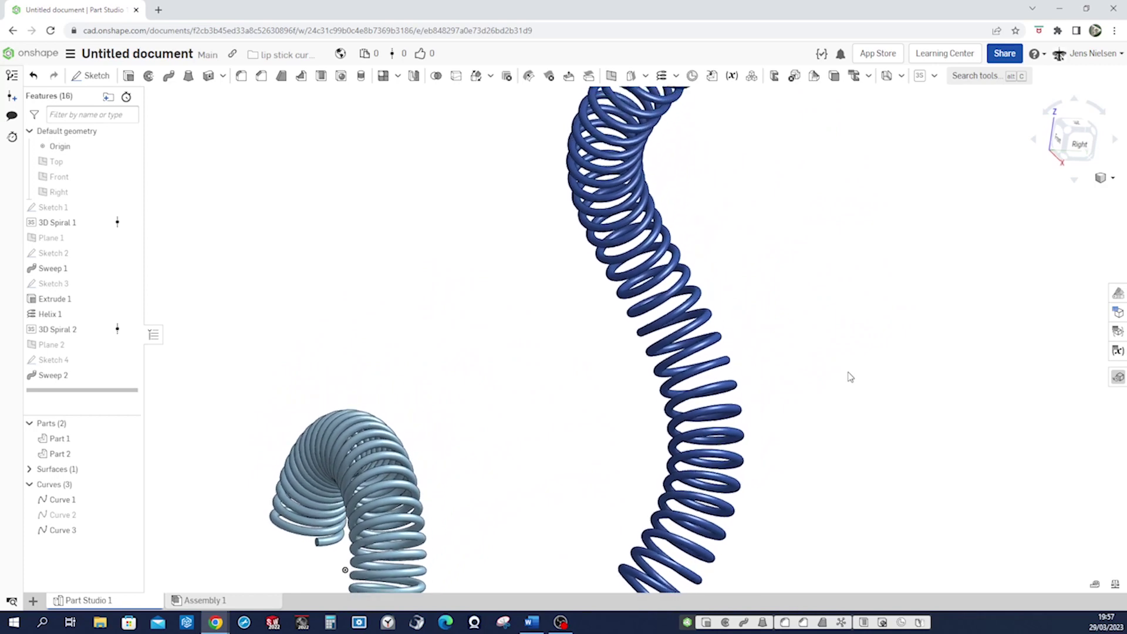
pyautogui.press('Up')
pyautogui.press('Up')
pyautogui.press('Up')
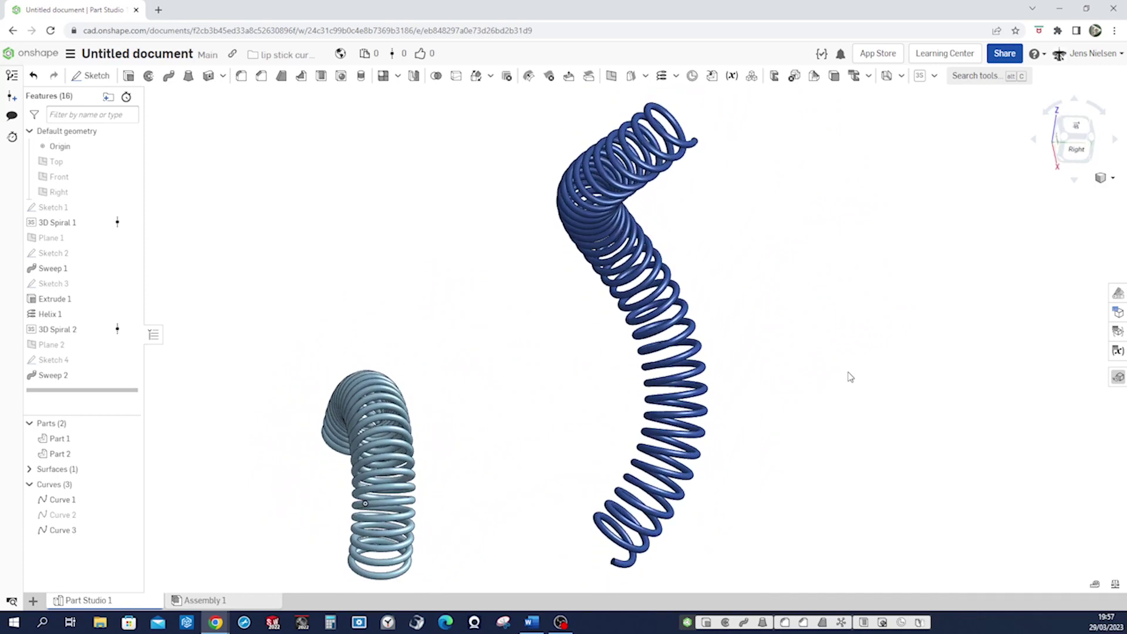
pyautogui.press('Up')
pyautogui.press('Up')
pyautogui.press('Up')
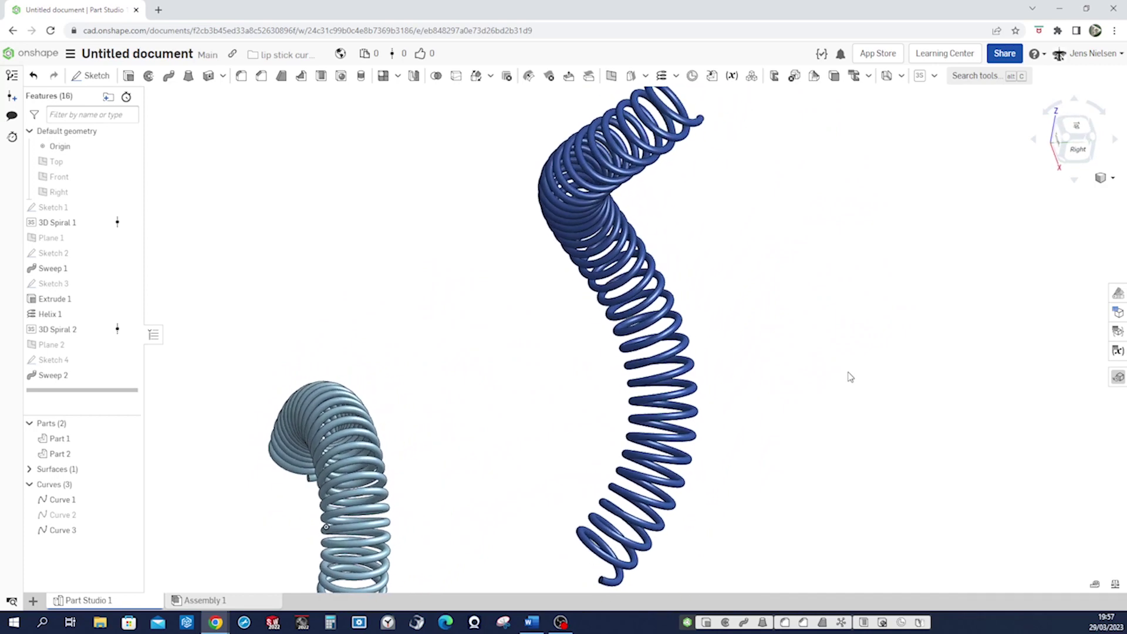
pyautogui.press('Right')
pyautogui.press('Right')
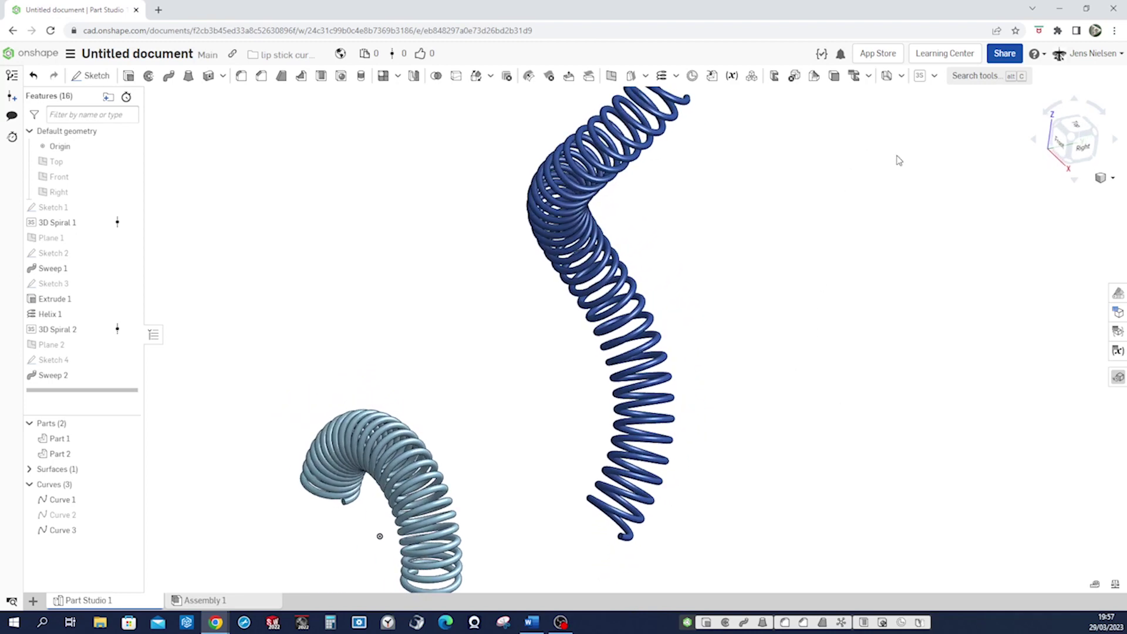
pyautogui.scroll(-2, 898, 161)
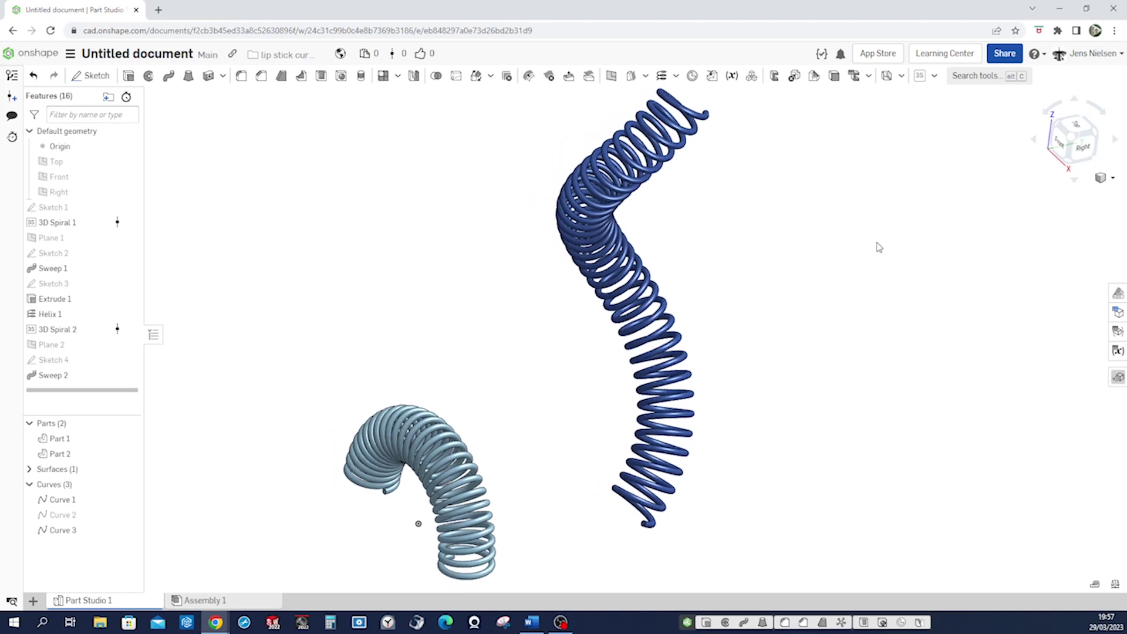
pyautogui.moveTo(551, 390); pyautogui.dragTo(540, 440, button='right')
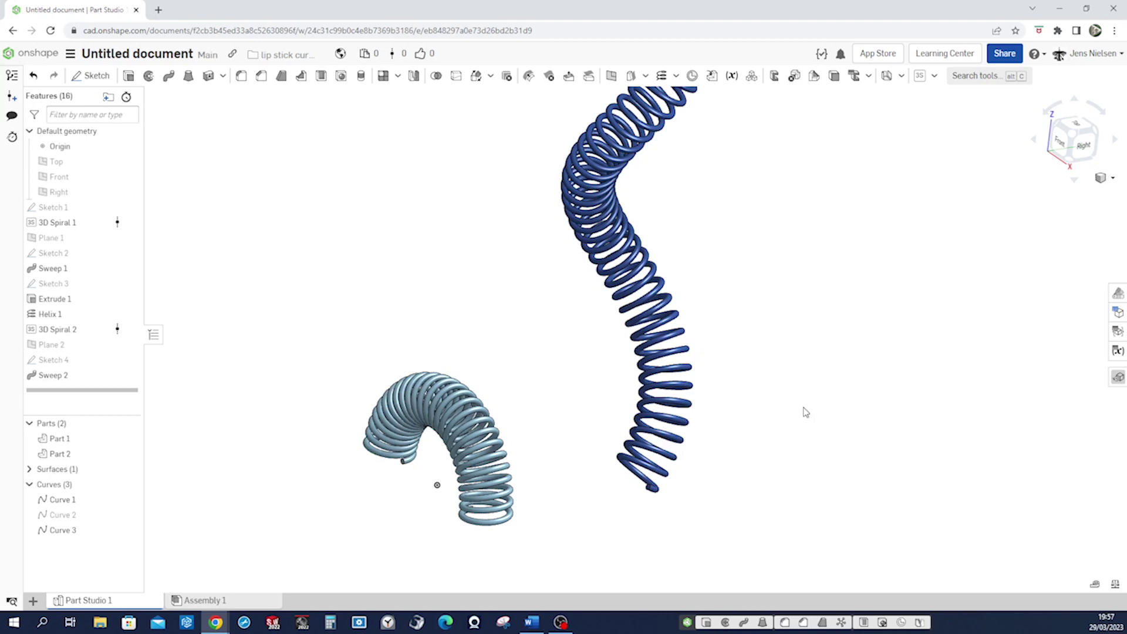
pyautogui.press('Right')
pyautogui.press('Right')
pyautogui.press('Right')
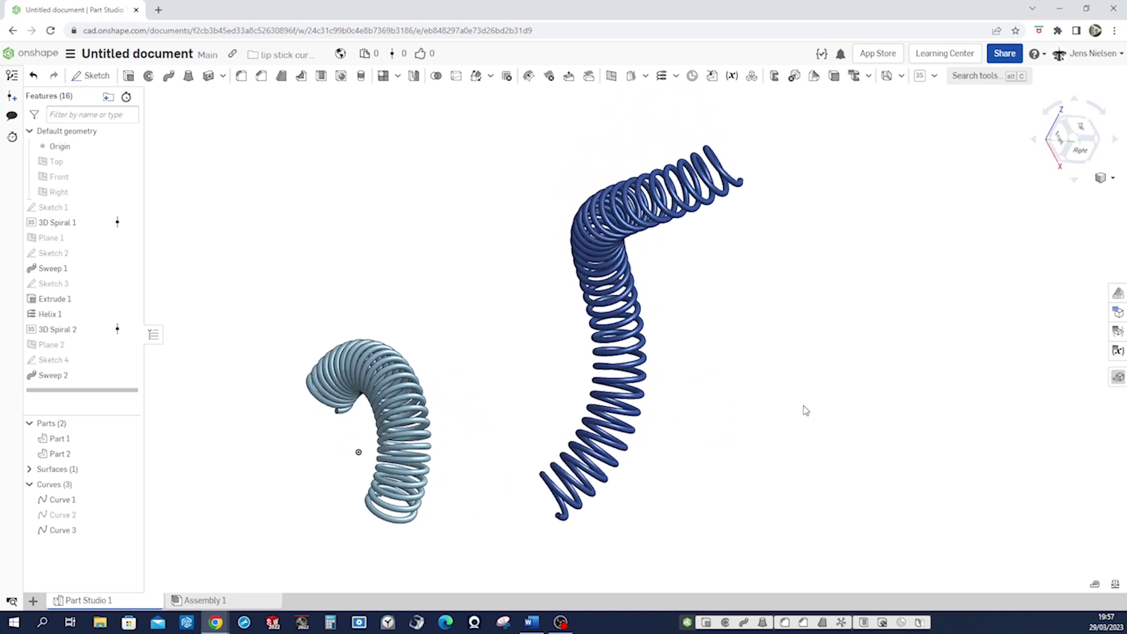